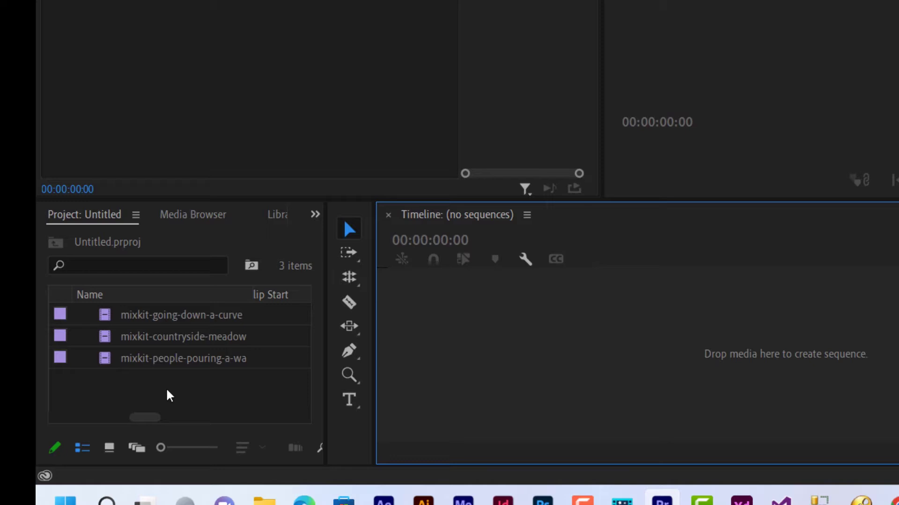
click(211, 354)
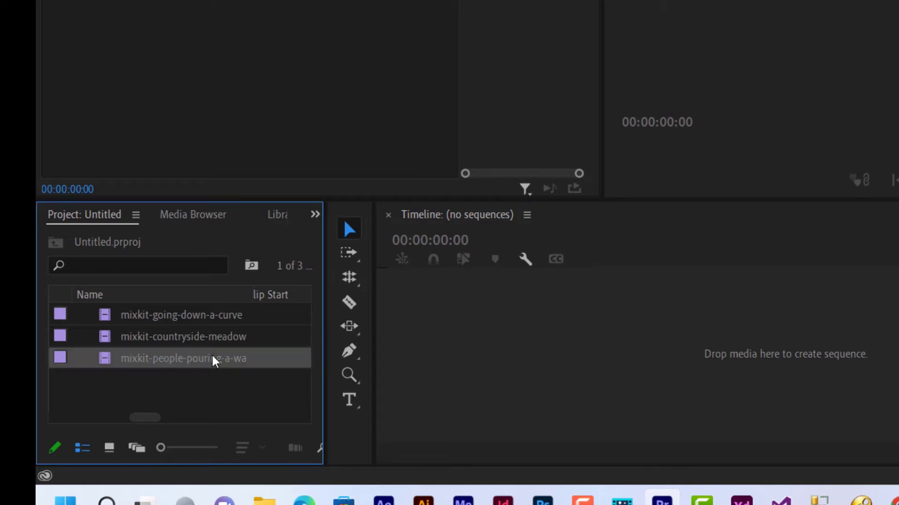
click(194, 345)
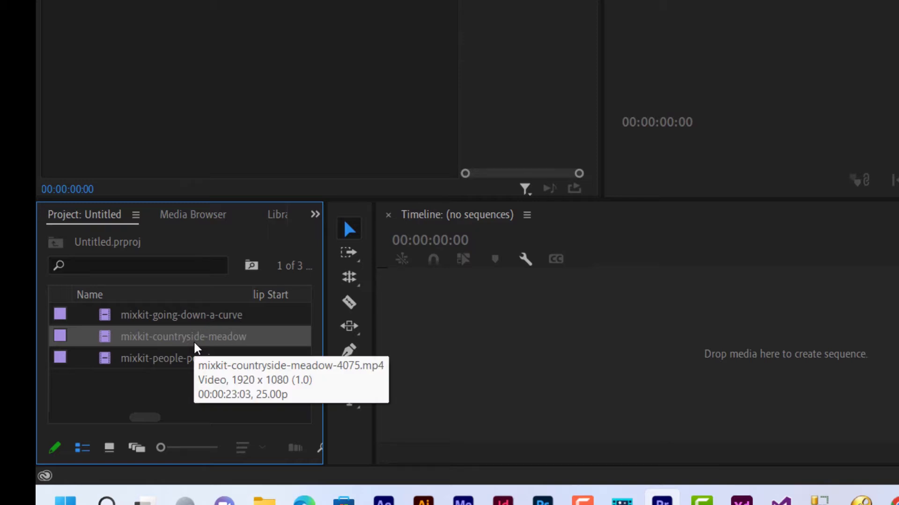
click(248, 323)
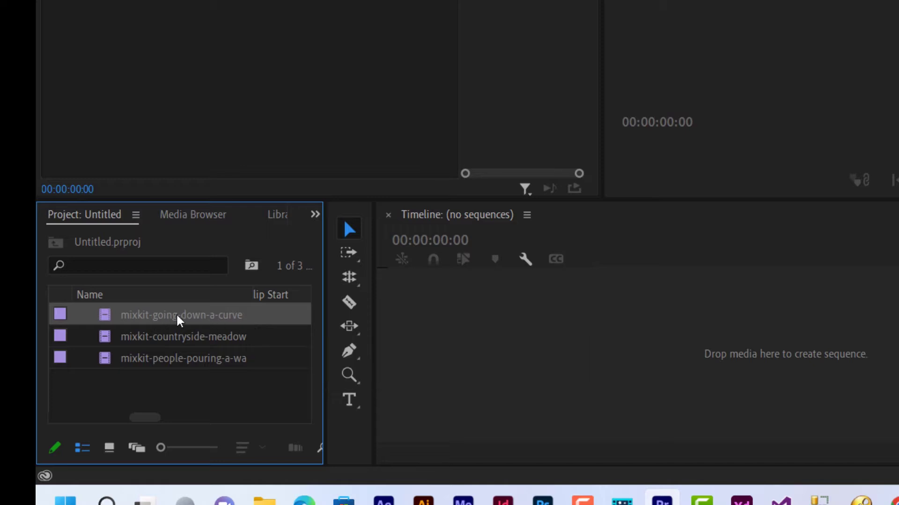
right_click(192, 318)
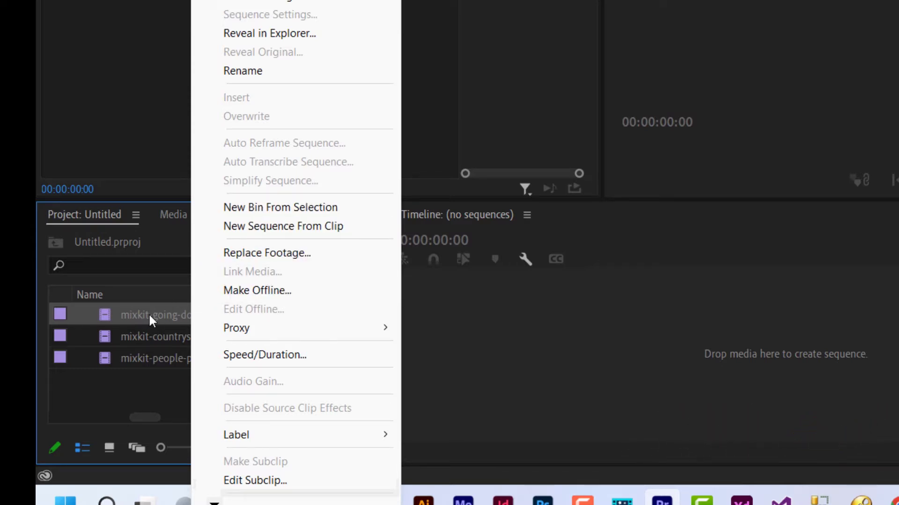
click(160, 393)
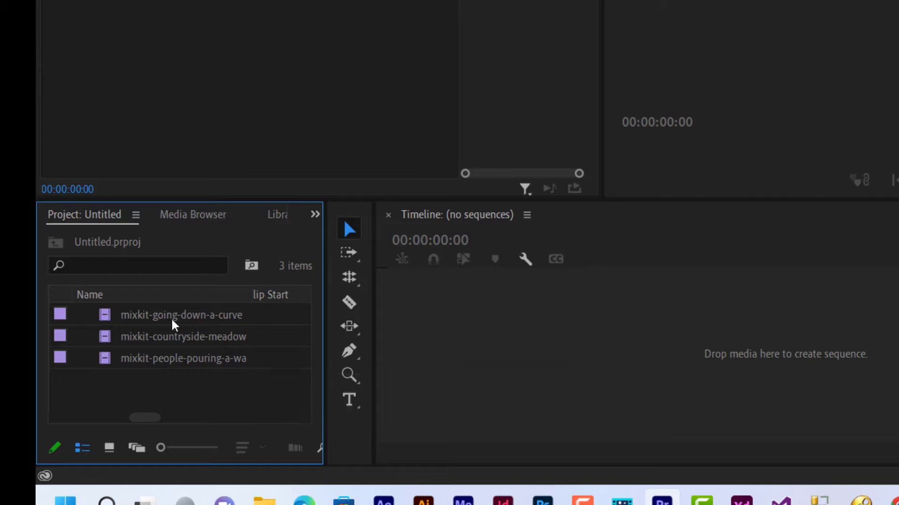
click(189, 318)
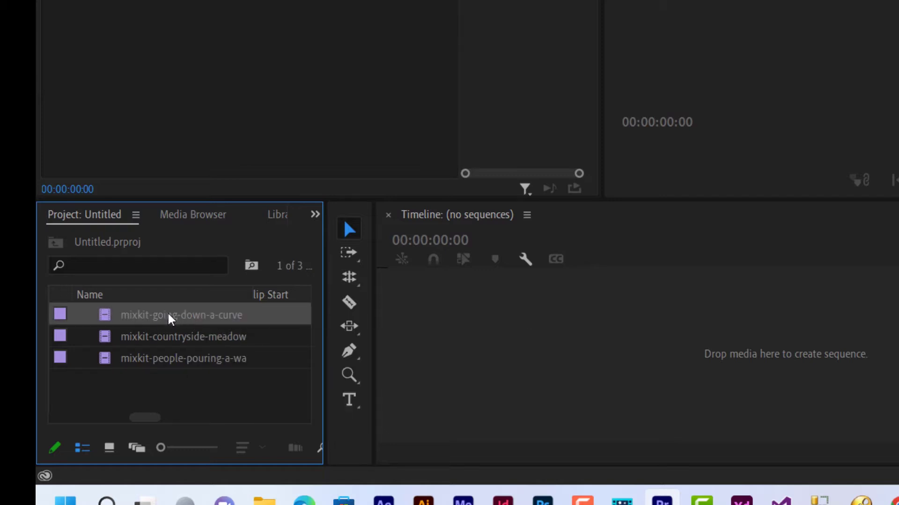
right_click(180, 317)
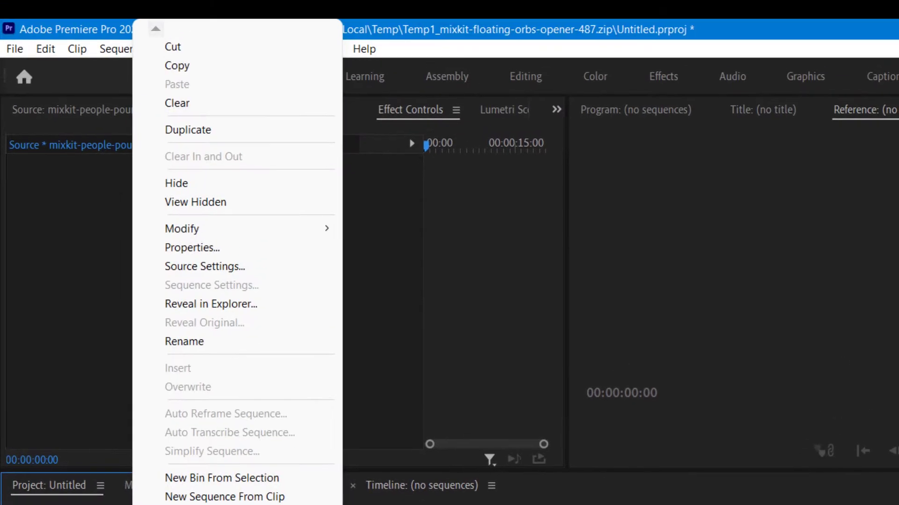
click(216, 248)
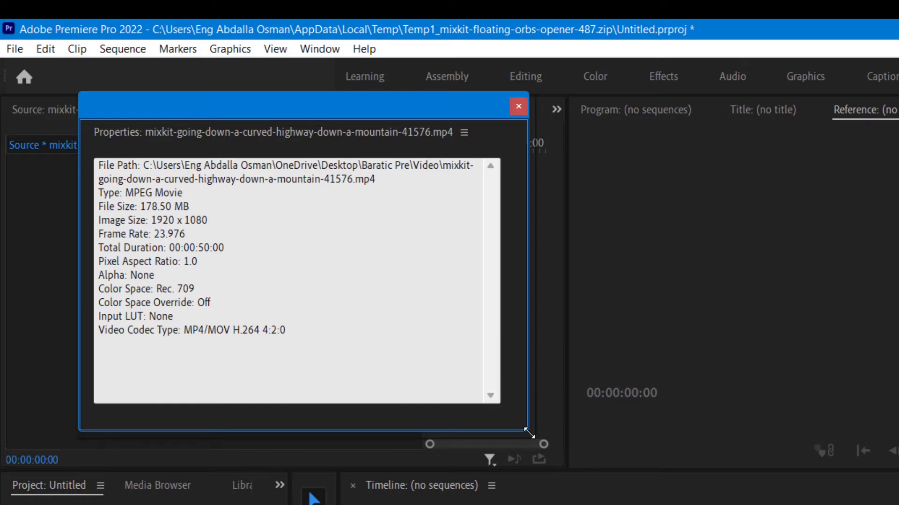
drag(527, 432, 744, 504)
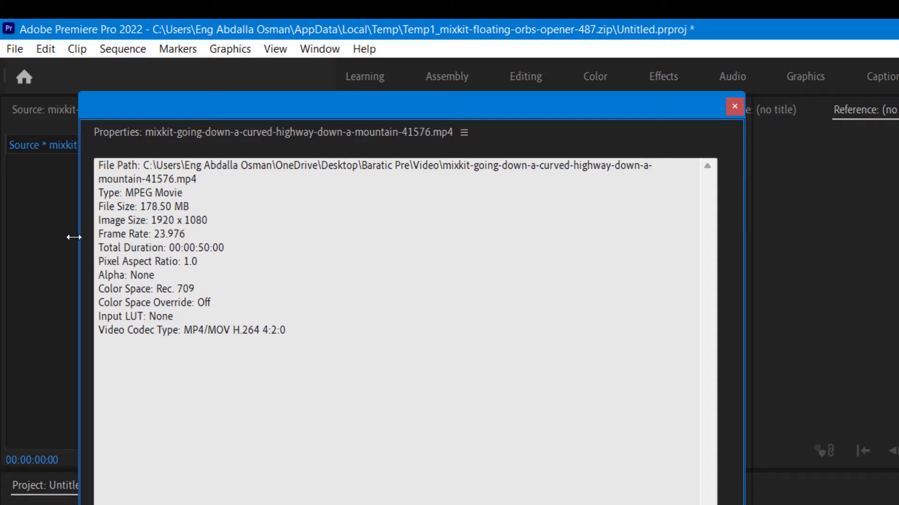
drag(102, 234, 191, 233)
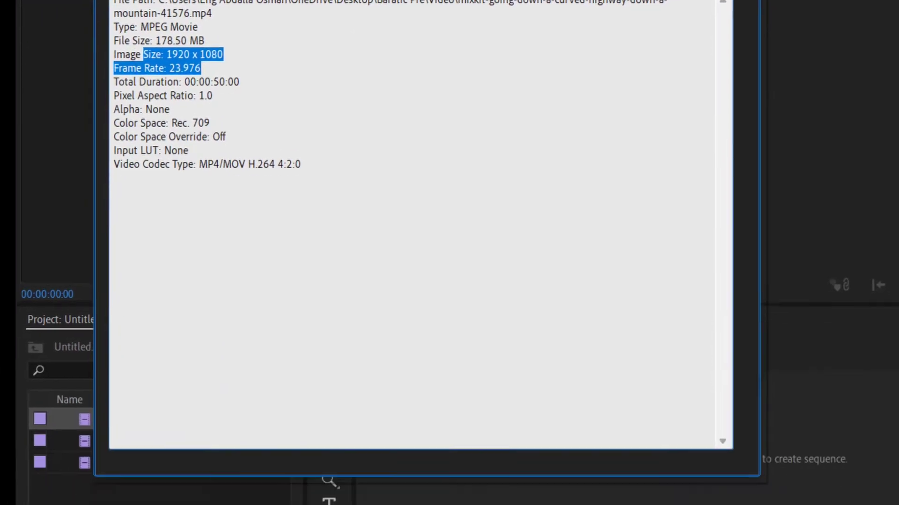
click(734, 106)
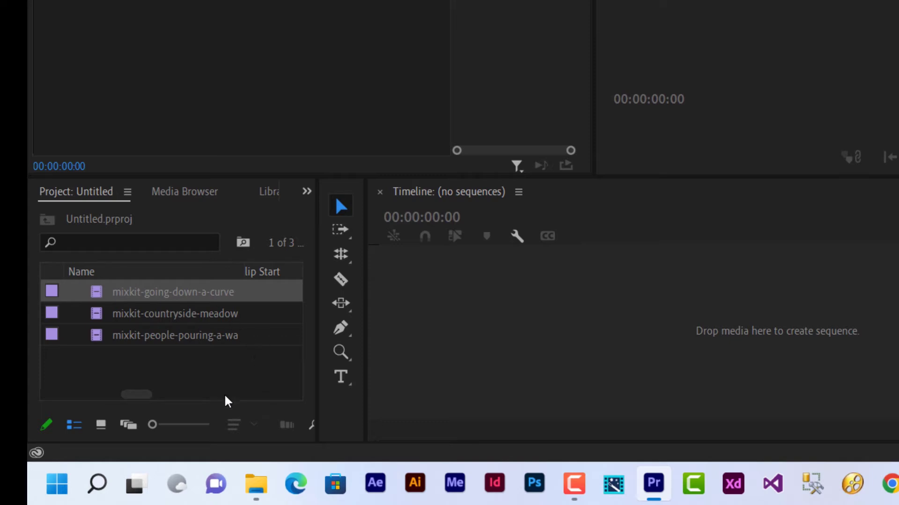
- Start a new sequence and pick the Digital SLR > 1080p > DSLR 1080p24 preset
right_click(251, 366)
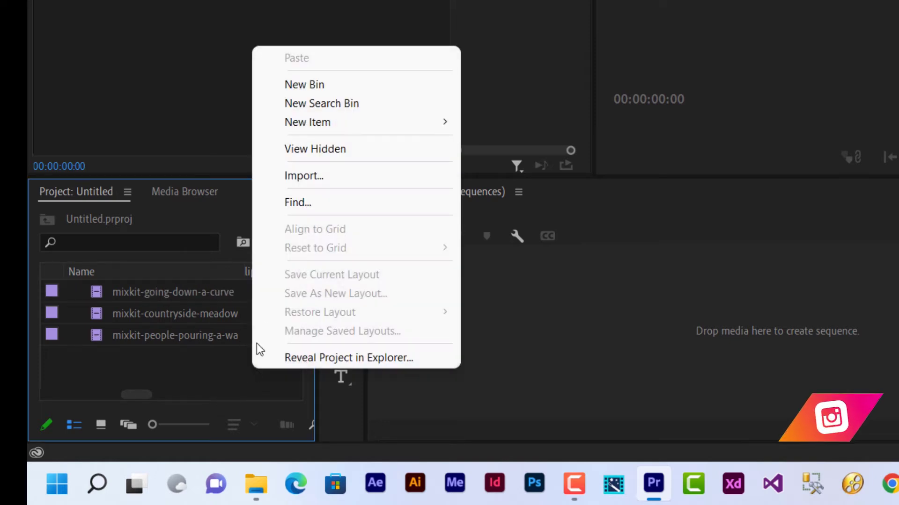
mouse_move(405, 123)
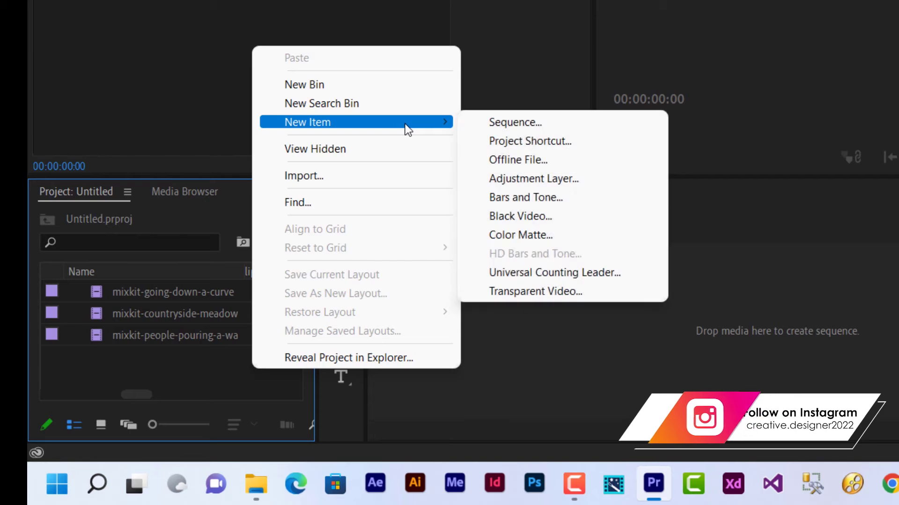
click(581, 122)
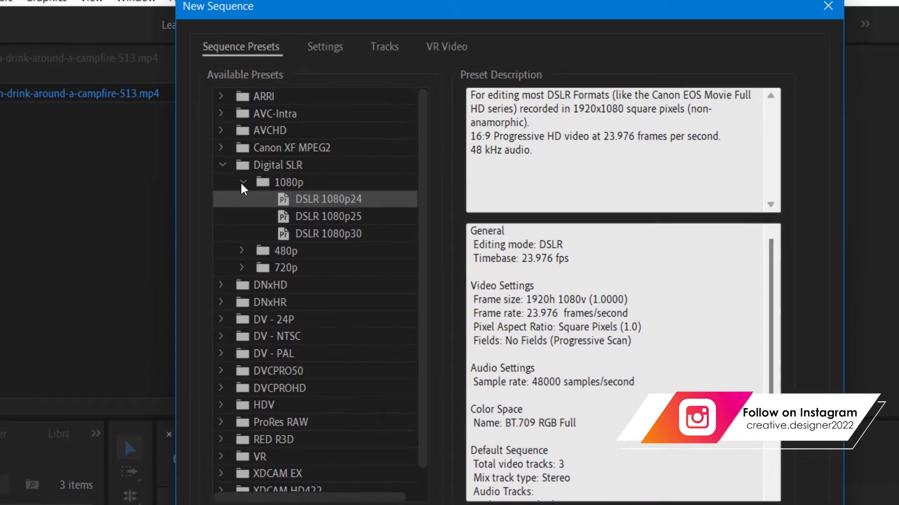
click(266, 156)
click(220, 166)
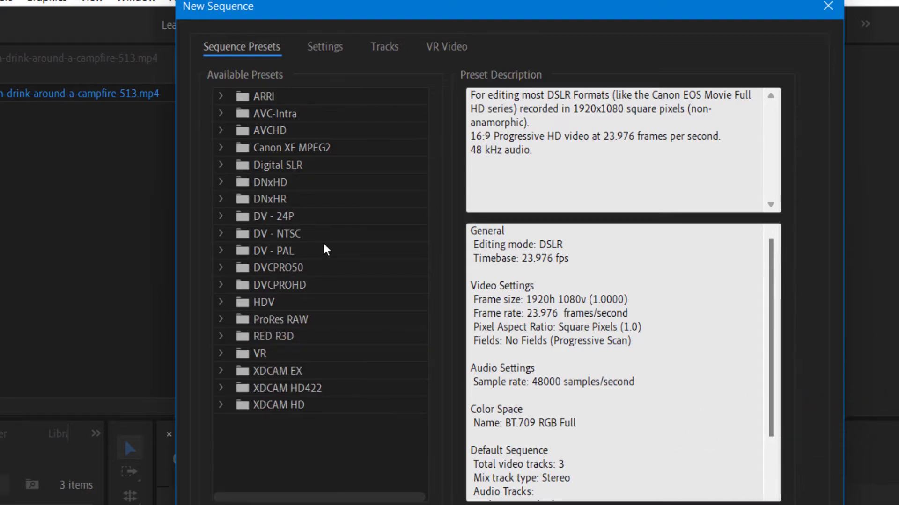
click(221, 166)
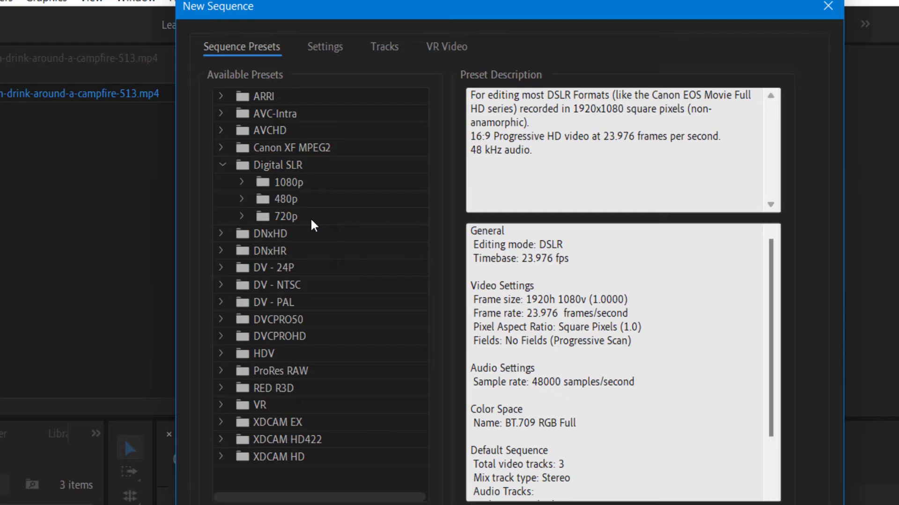
click(242, 182)
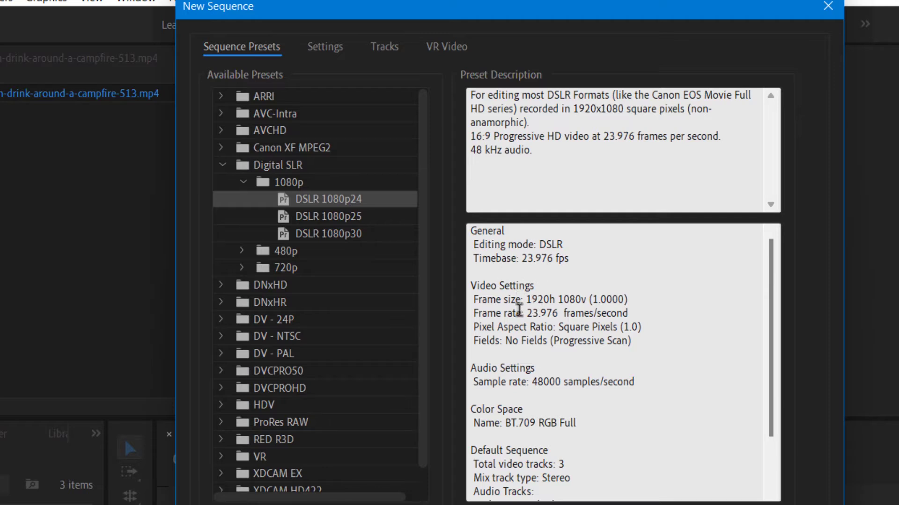
- Review the preset's 1920x1080 frame size and 23.976 fps rate, then create Sequence 04
drag(526, 306, 381, 200)
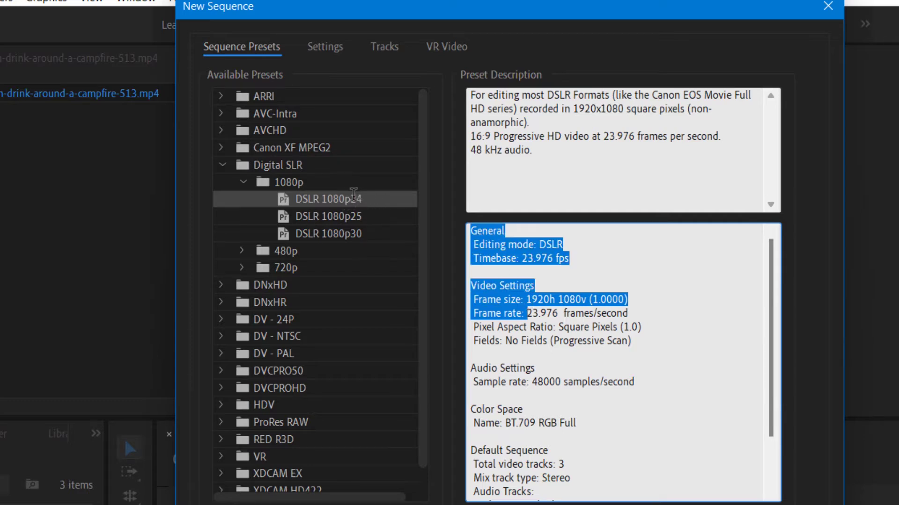
drag(473, 313, 557, 311)
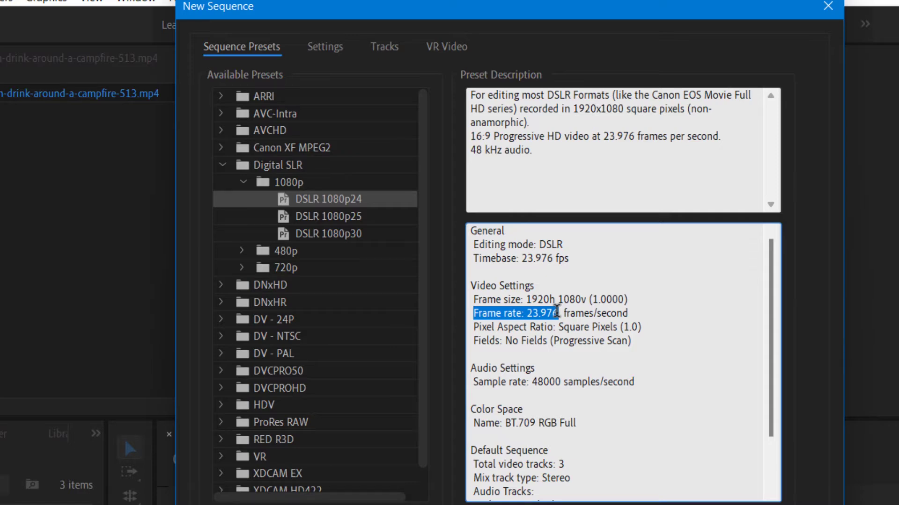
drag(557, 311, 609, 491)
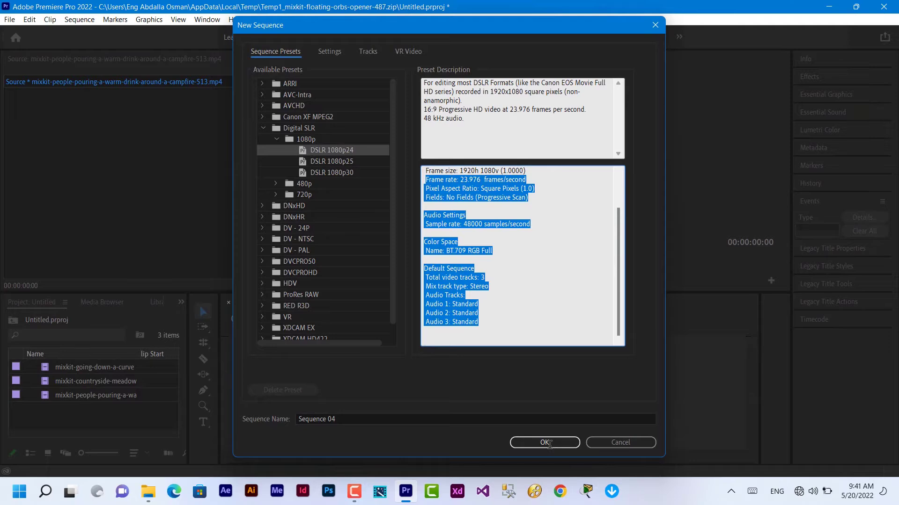
click(534, 444)
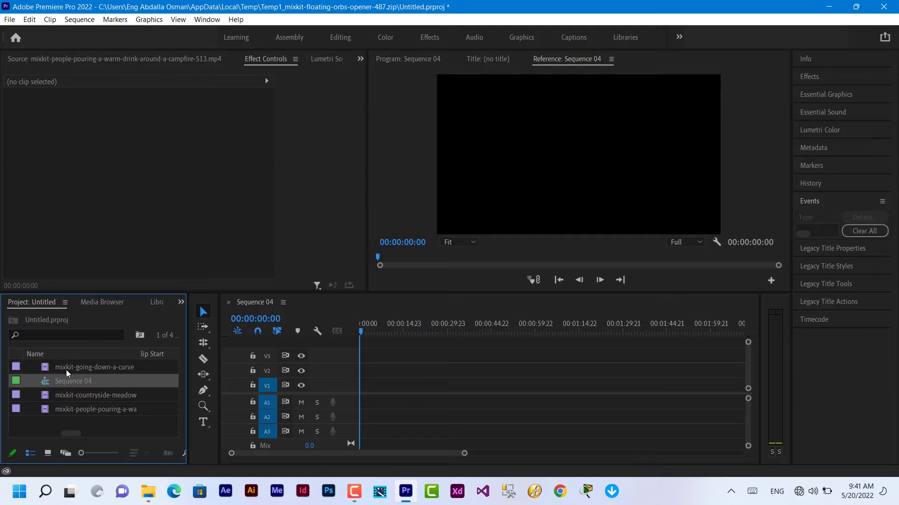
- Lay the meadow, people-pouring and curved-highway clips end to end on V1
click(80, 372)
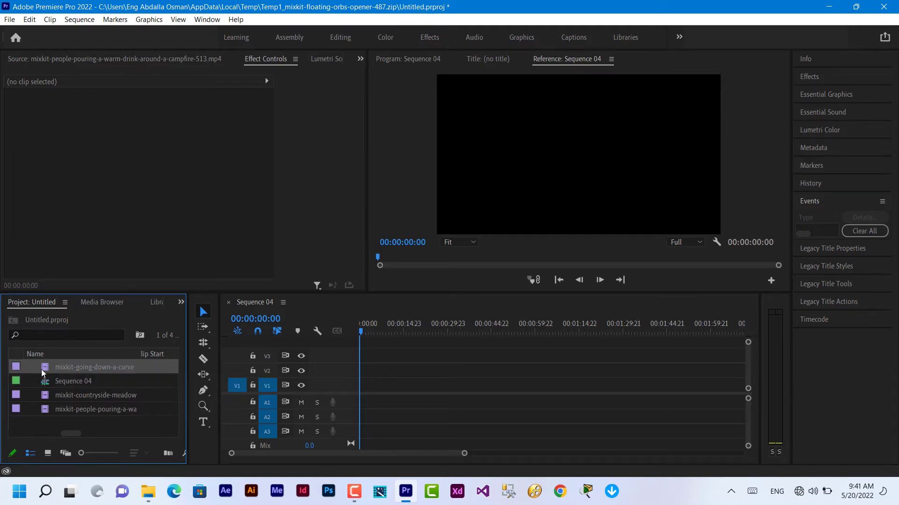
drag(43, 372, 522, 388)
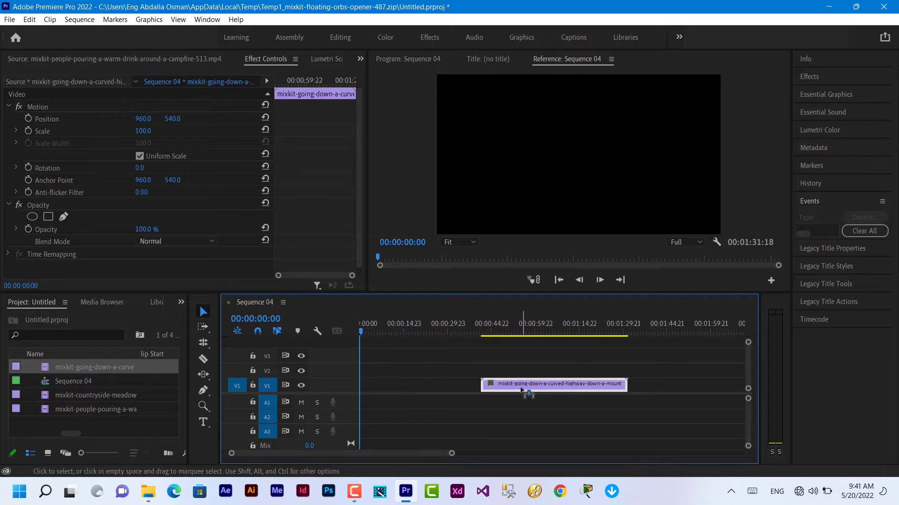
double_click(61, 398)
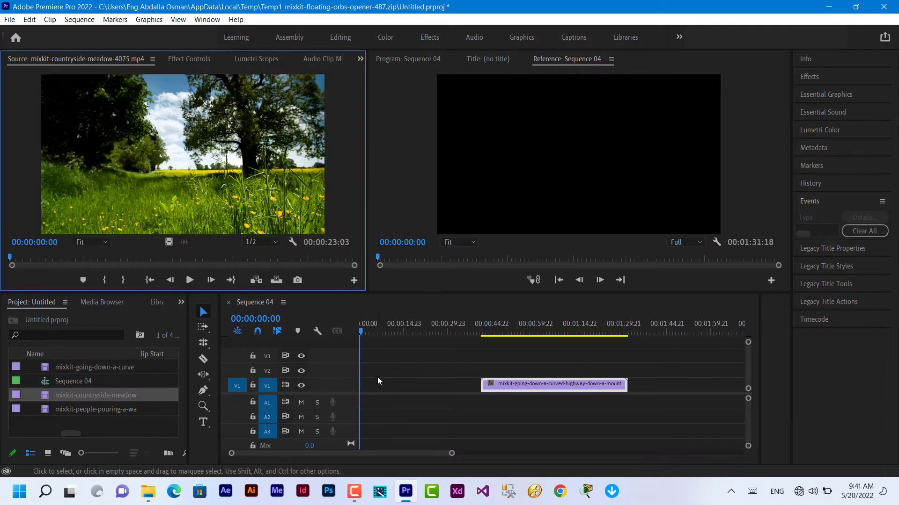
drag(63, 397, 366, 386)
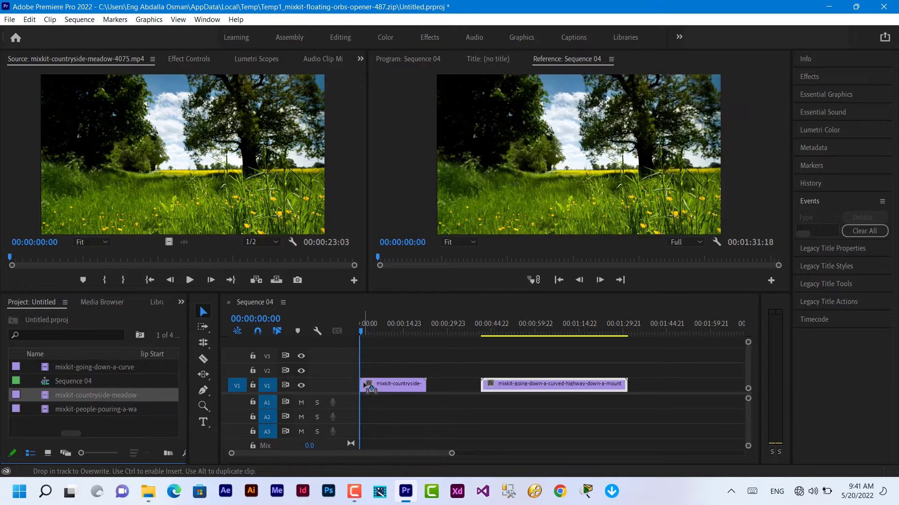
drag(535, 389, 611, 392)
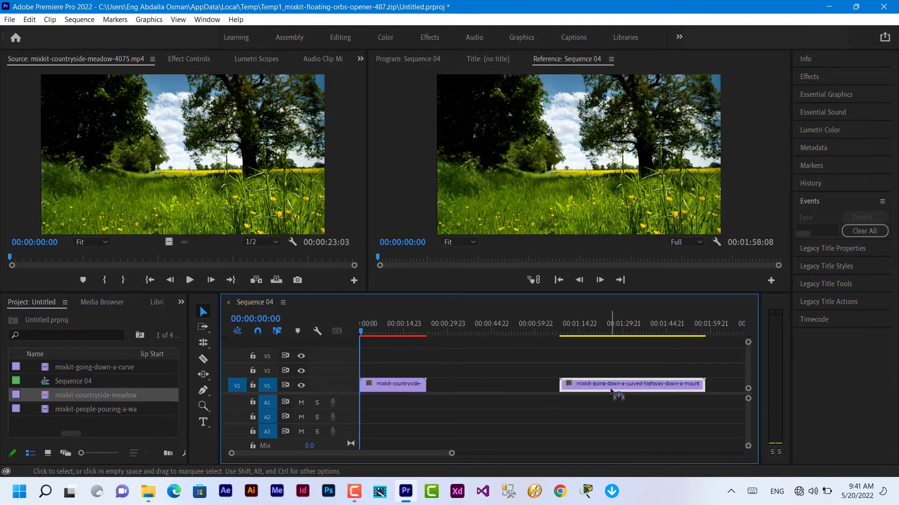
click(76, 414)
drag(76, 415, 432, 386)
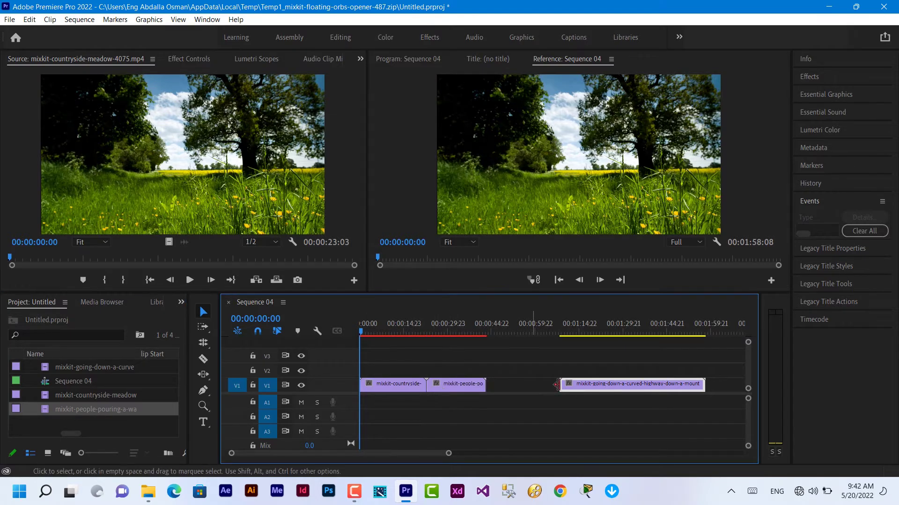
drag(617, 389, 546, 392)
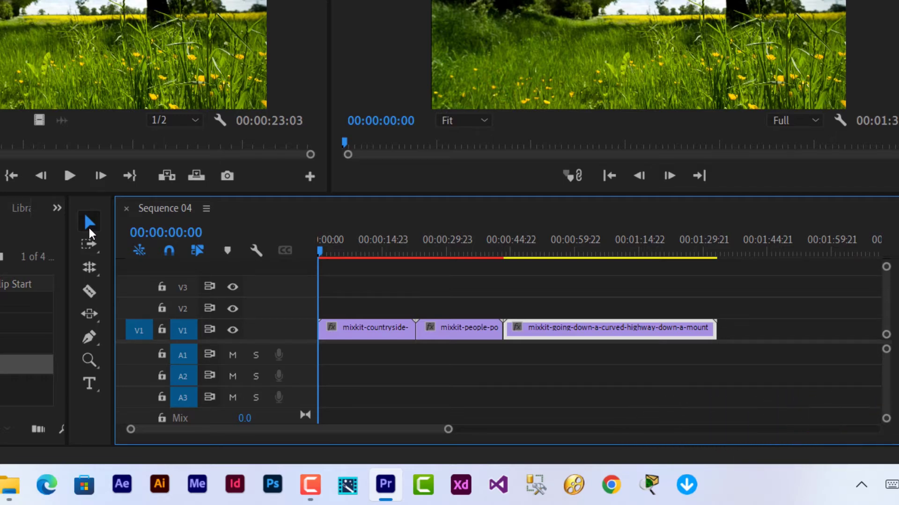
- Increase the V1 track height so the three clips show thumbnails
click(93, 345)
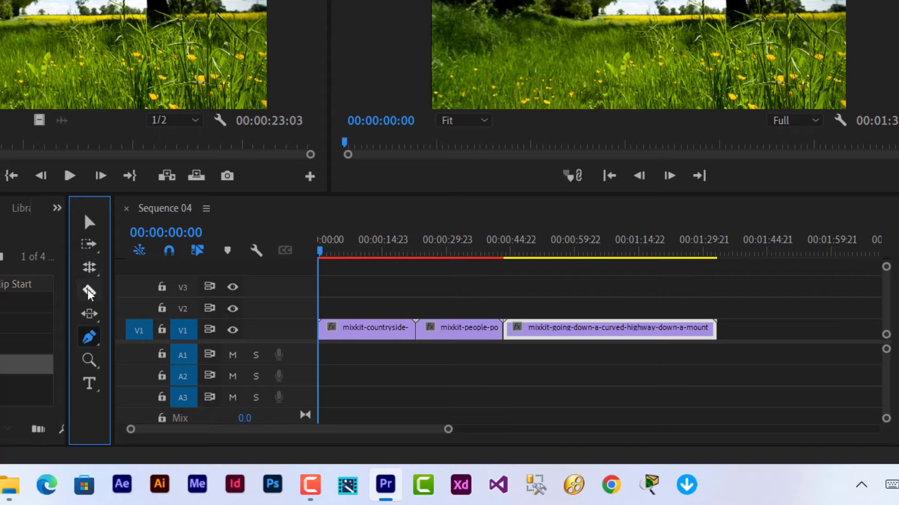
drag(89, 337, 168, 374)
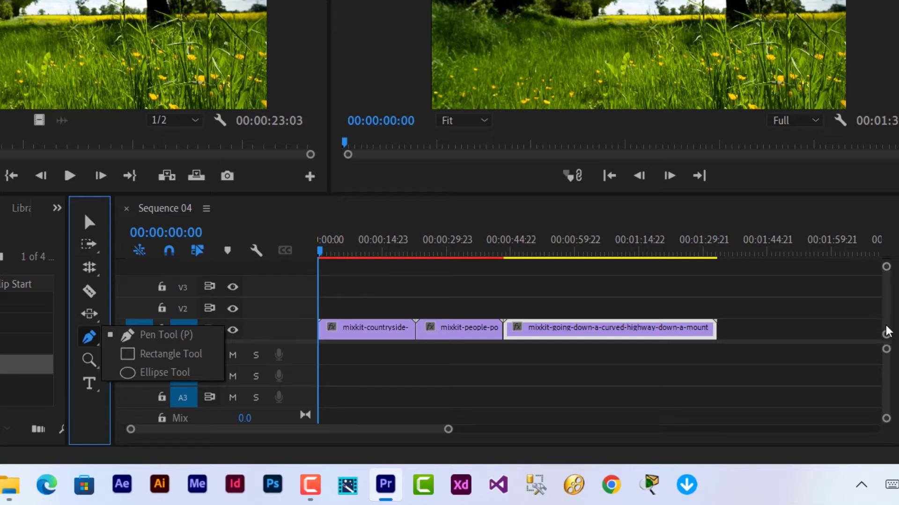
mouse_move(886, 336)
mouse_down()
mouse_move(885, 324)
mouse_move(884, 334)
mouse_up()
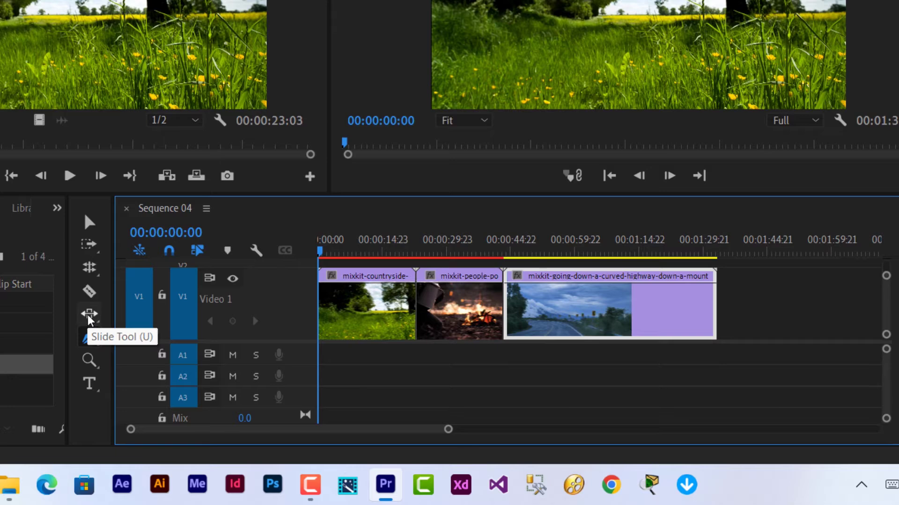
- Switch to the Pen Tool, zoom into the timeline, and select the countryside meadow clip
click(89, 320)
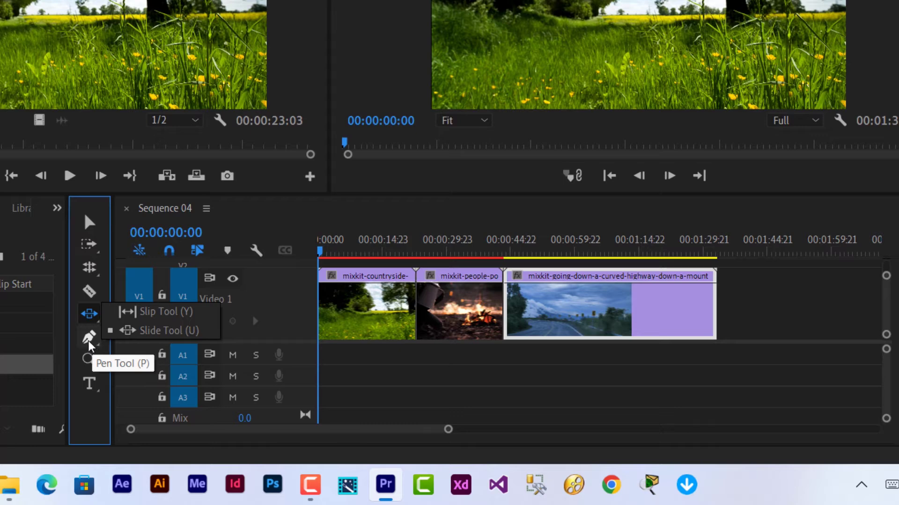
click(89, 345)
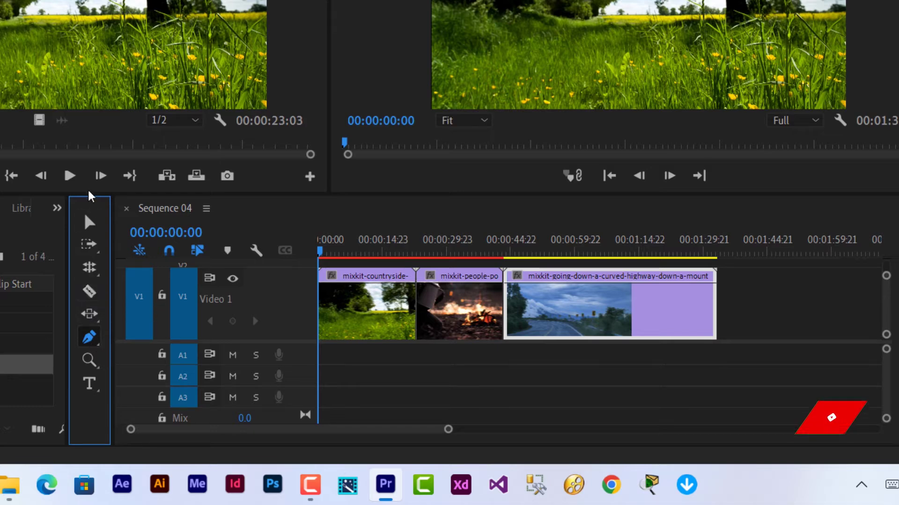
click(86, 222)
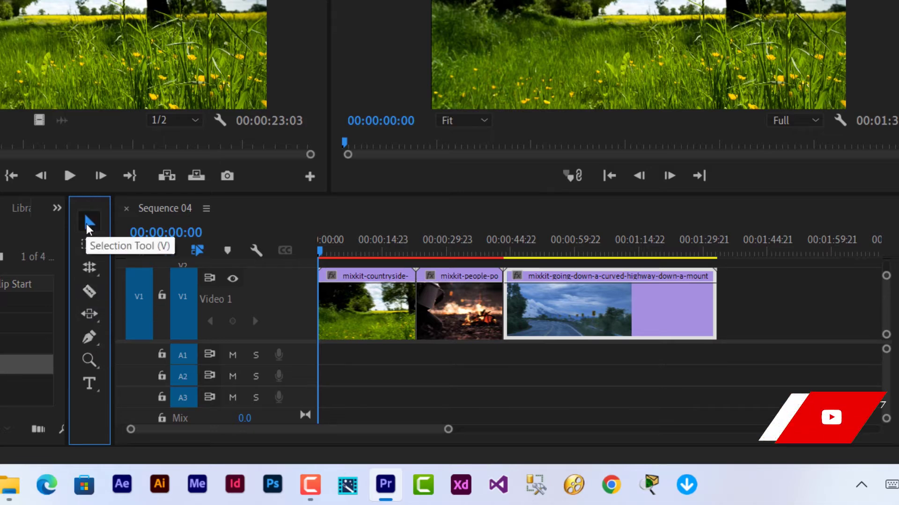
click(87, 344)
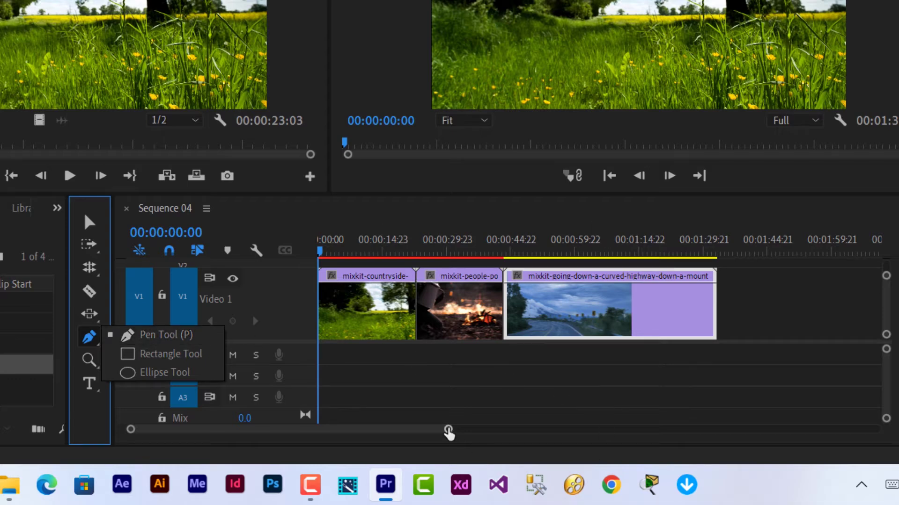
drag(448, 432, 393, 439)
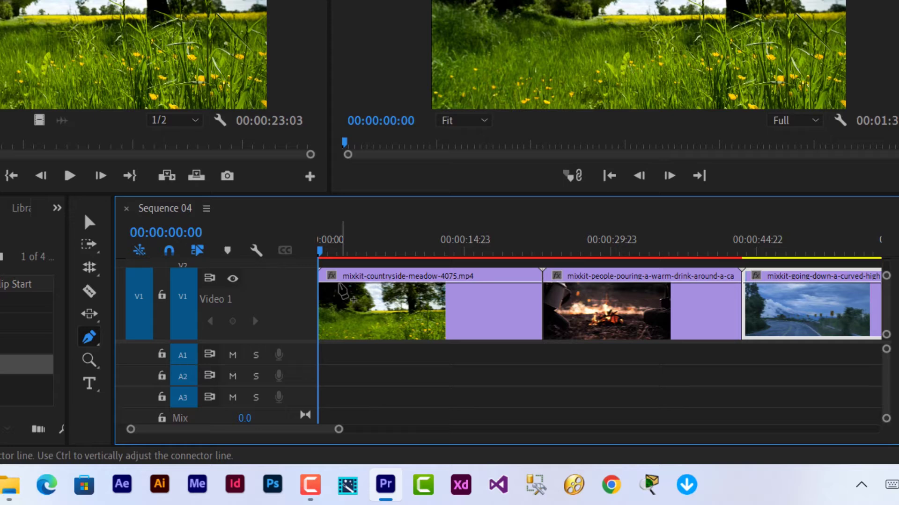
click(340, 287)
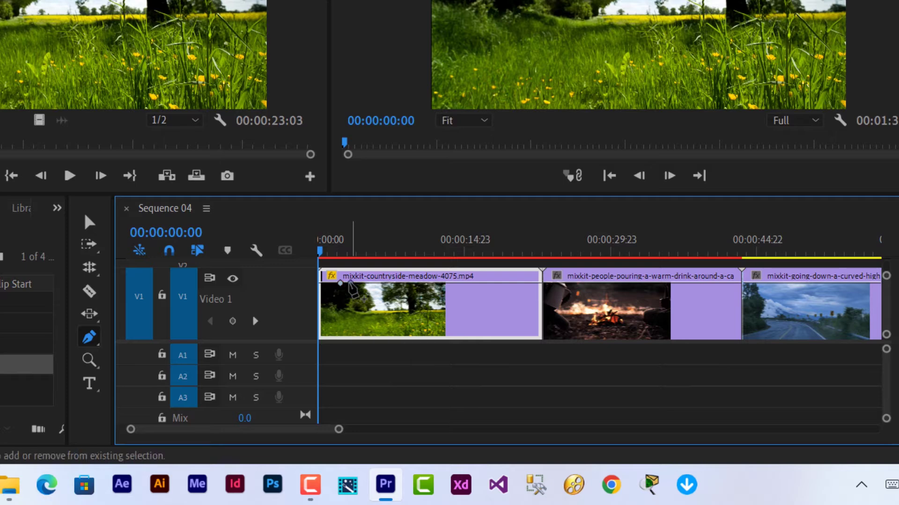
- Add meadow-clip opacity keyframes at about 37 and 76, then play to preview the fade
drag(351, 284, 346, 325)
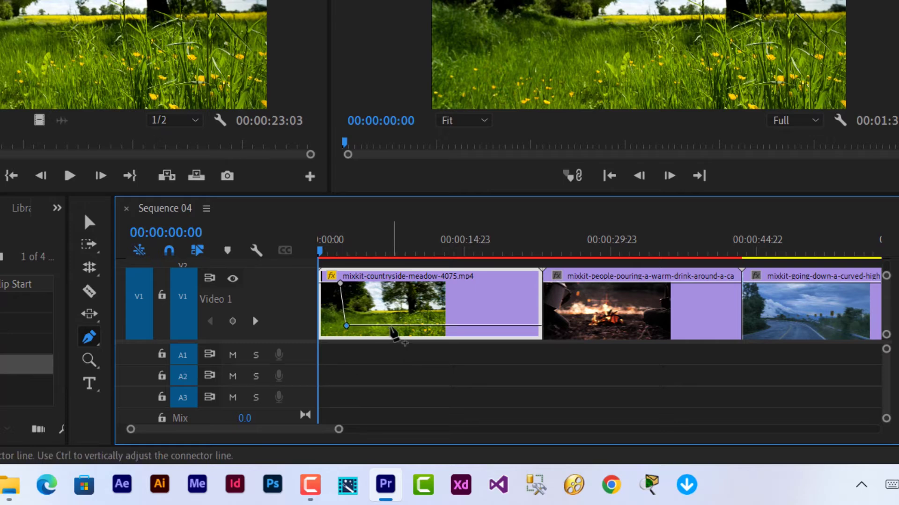
drag(392, 330, 405, 282)
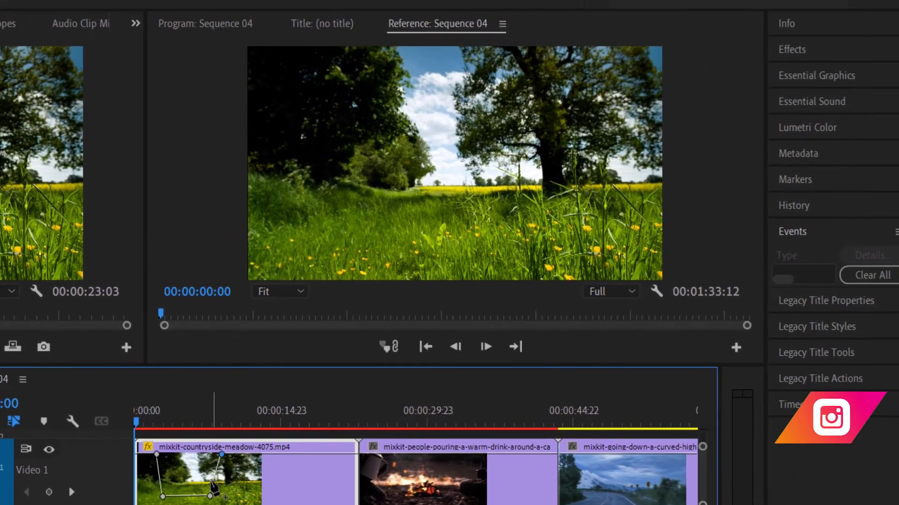
key(space)
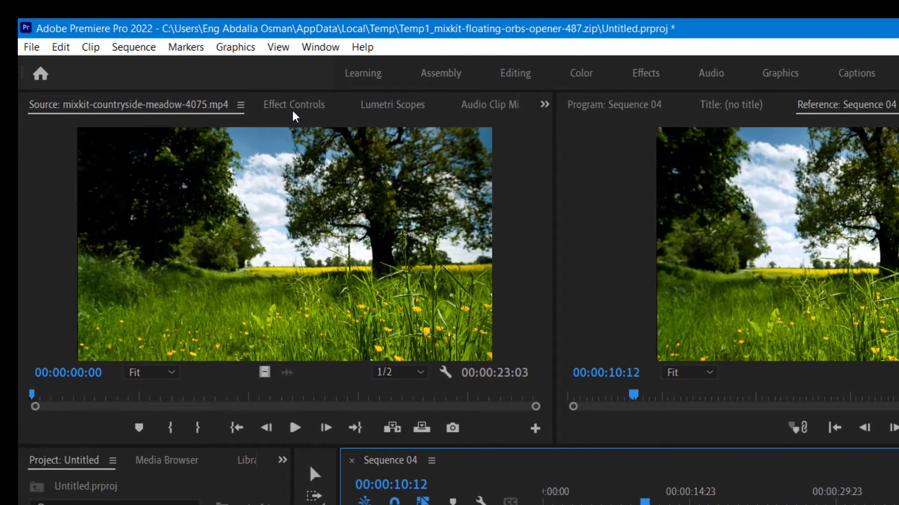
- Lower the meadow clip's opacity at the playhead to 71% in Effect Controls
click(291, 113)
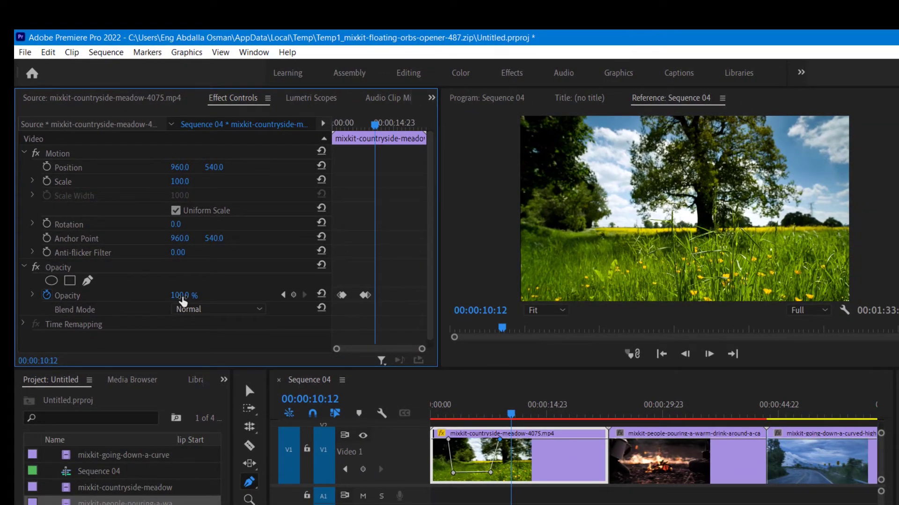
mouse_move(184, 301)
mouse_down()
mouse_move(156, 300)
mouse_move(184, 295)
mouse_up()
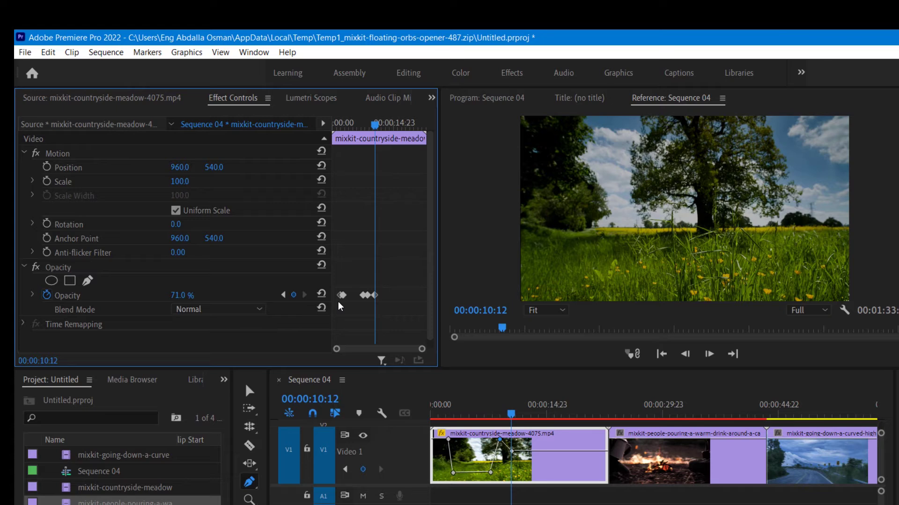
click(136, 100)
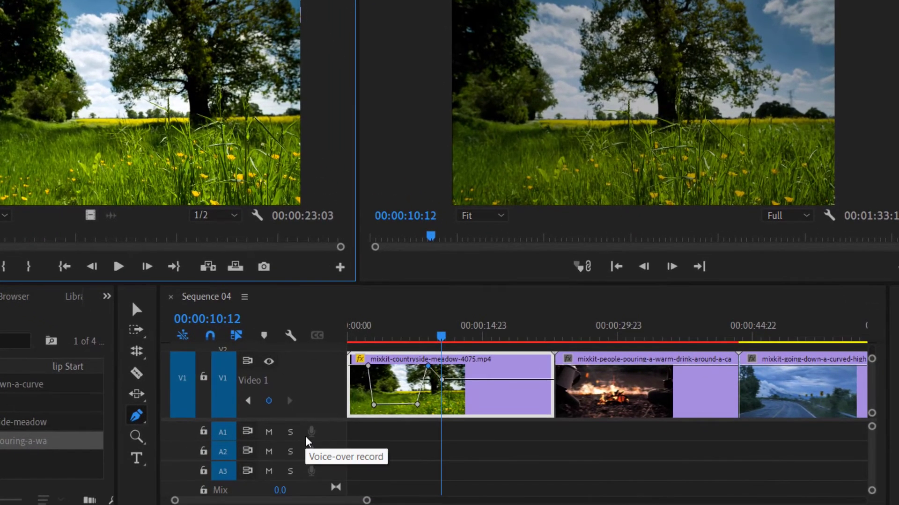
- Undo the opacity changes to restore full opacity and expand the Audio 1 track
key(ctrl+z)
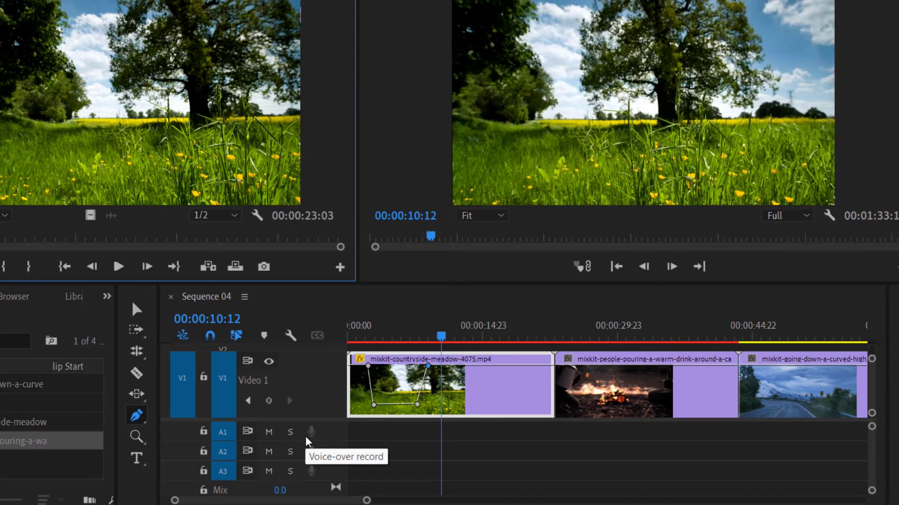
key(ctrl+z)
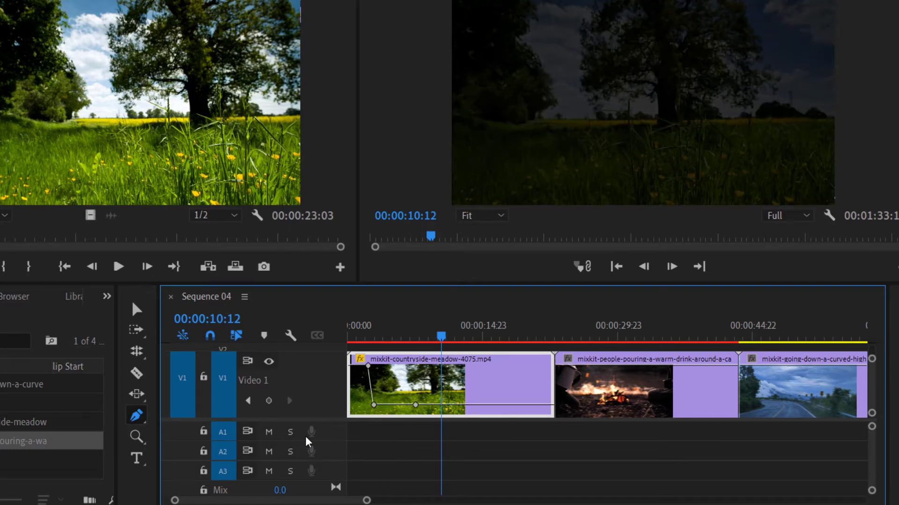
key(ctrl+z)
double_click(306, 439)
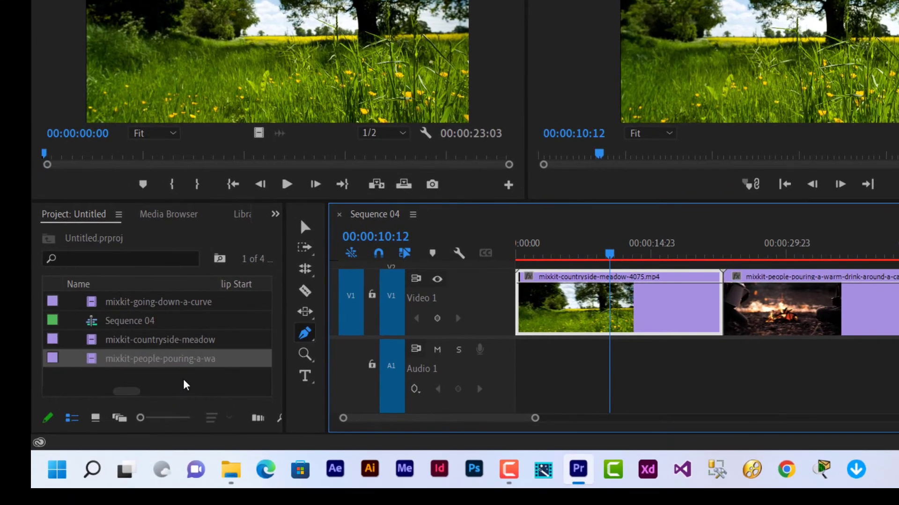
- Import BARASHADA Premiero Pro 01.mp4 from the Desktop's BARASHADA Premiero Pro 01 folder
double_click(183, 380)
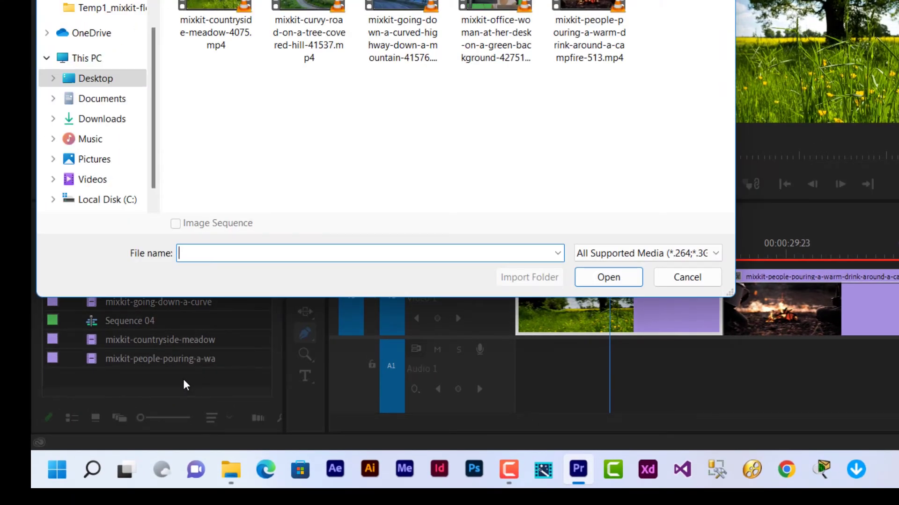
click(83, 83)
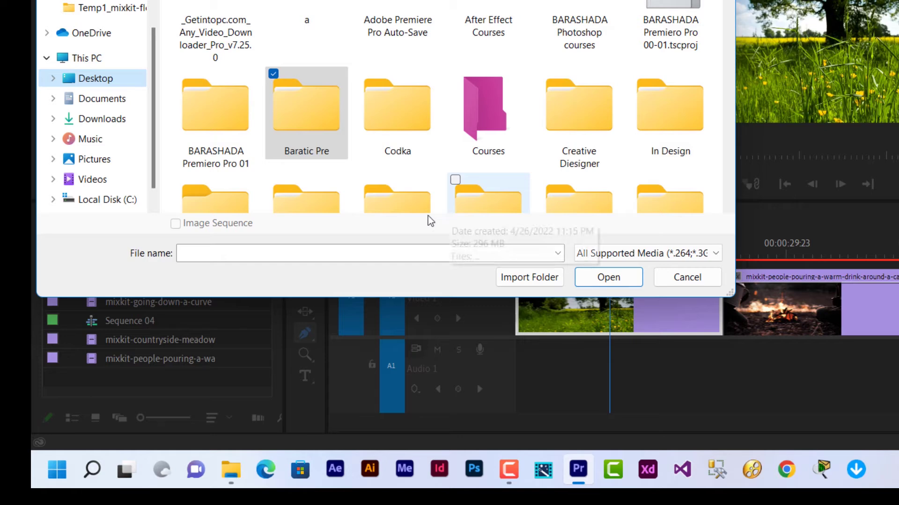
double_click(240, 122)
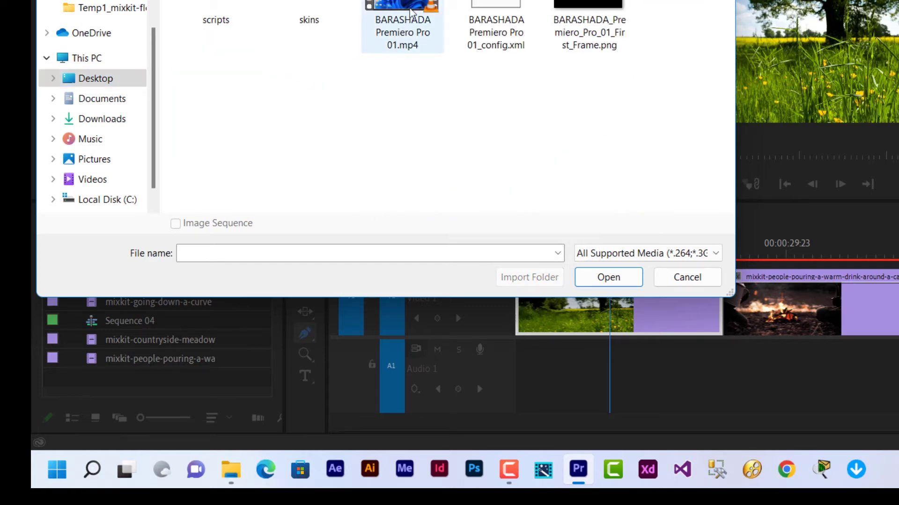
click(411, 6)
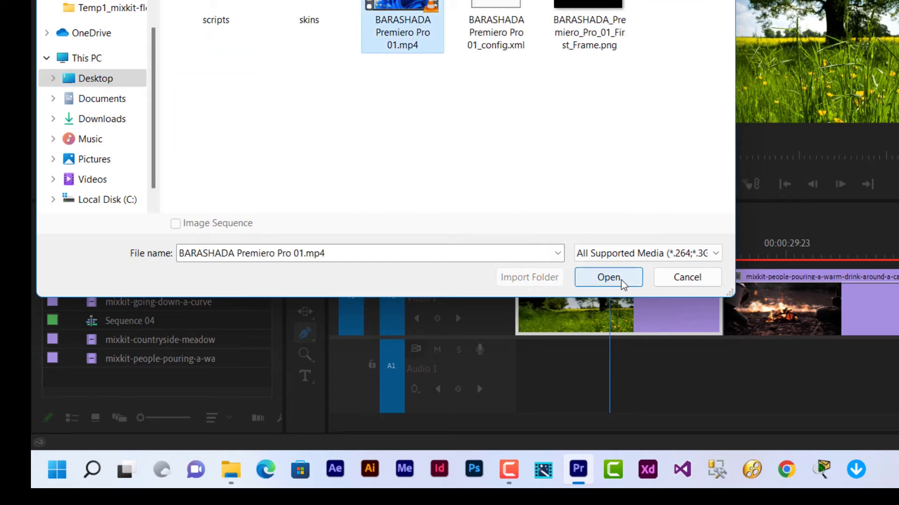
click(609, 278)
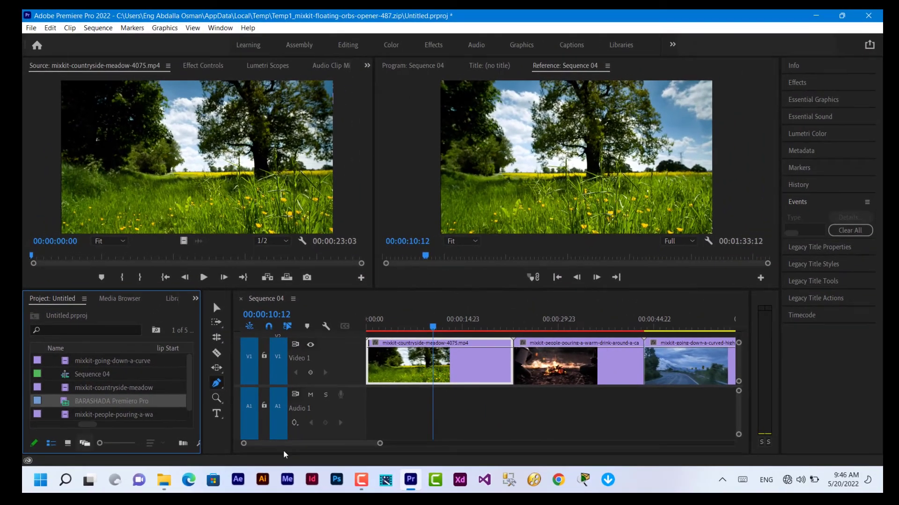
- Undo an overwrite on V1, then place BARASHADA Premiero Pro 01.mp4 on V2 with audio on A2
drag(898, 411, 586, 390)
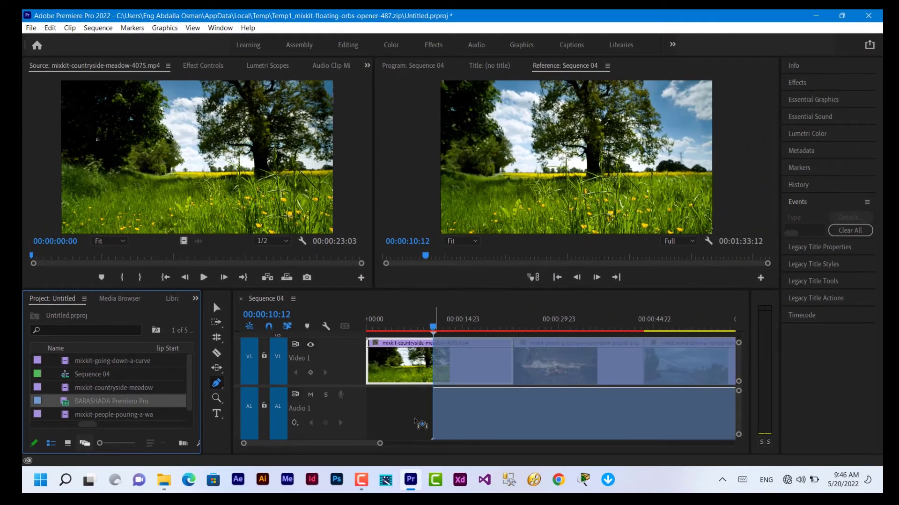
drag(415, 420, 449, 410)
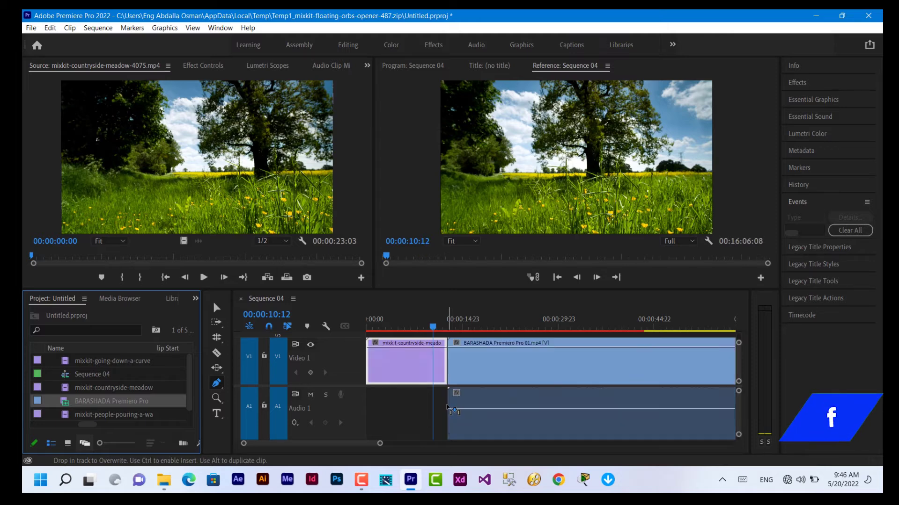
key(ctrl+z)
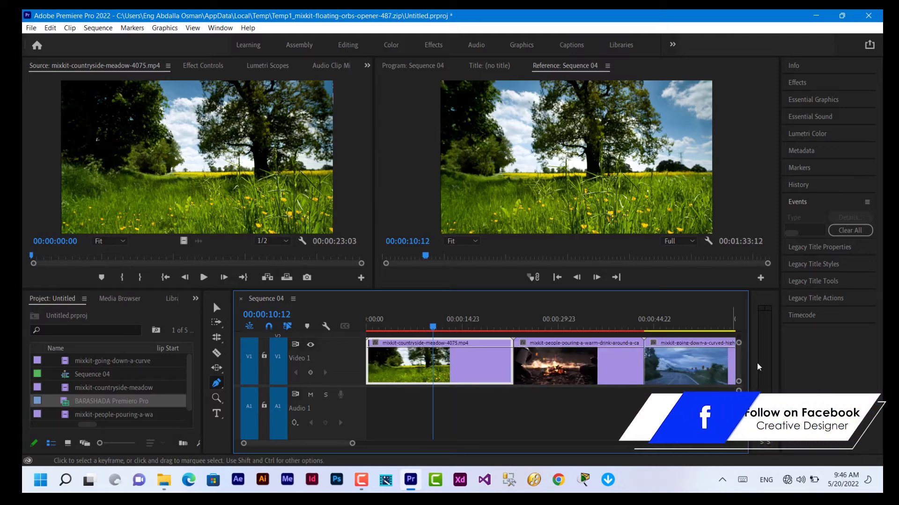
drag(738, 383, 738, 380)
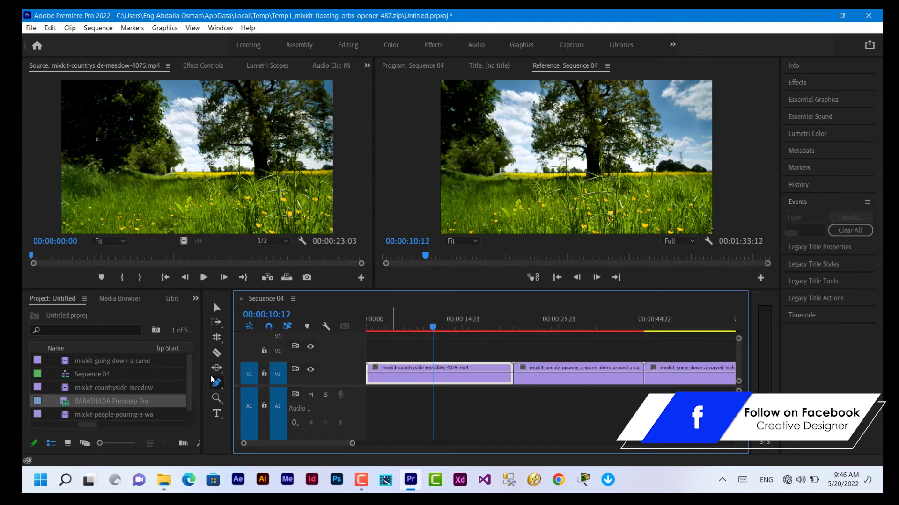
drag(69, 407, 371, 358)
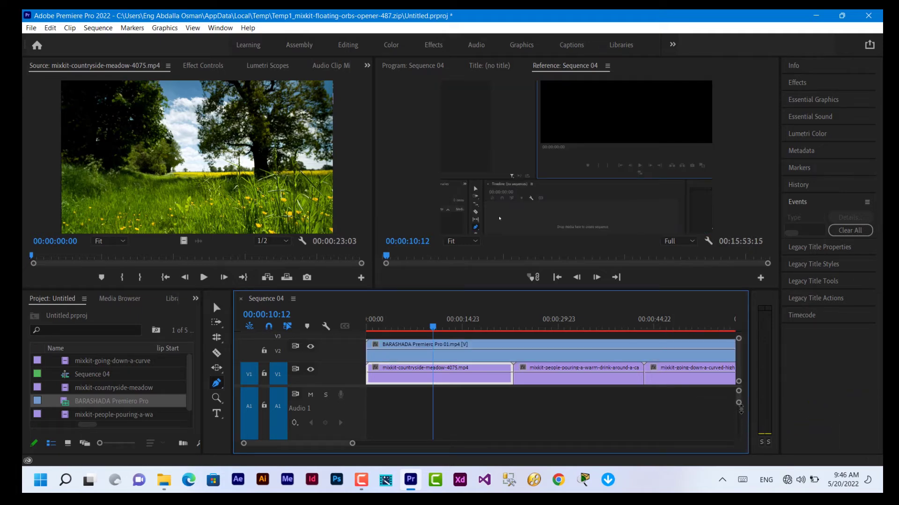
drag(739, 424, 742, 443)
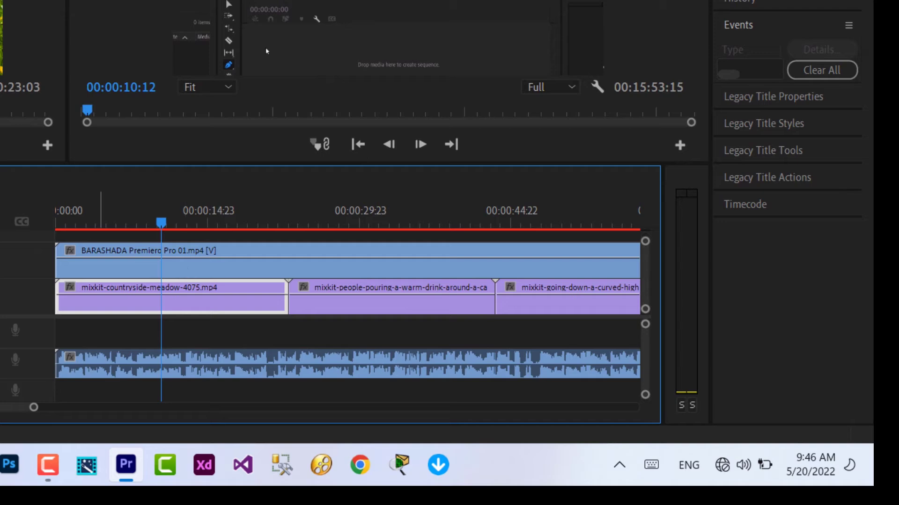
- Add another BARASHADA copy, save the project, and select the clip with its linked audio
click(0, 281)
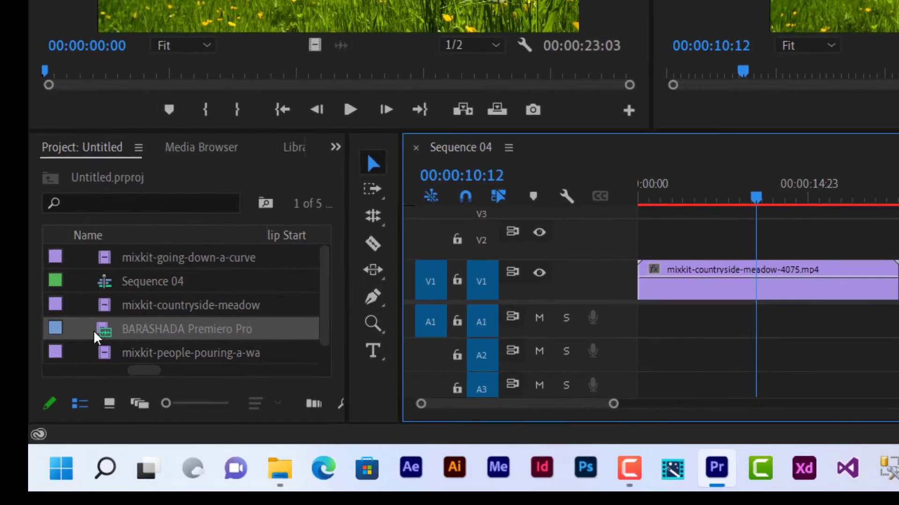
drag(93, 330, 676, 244)
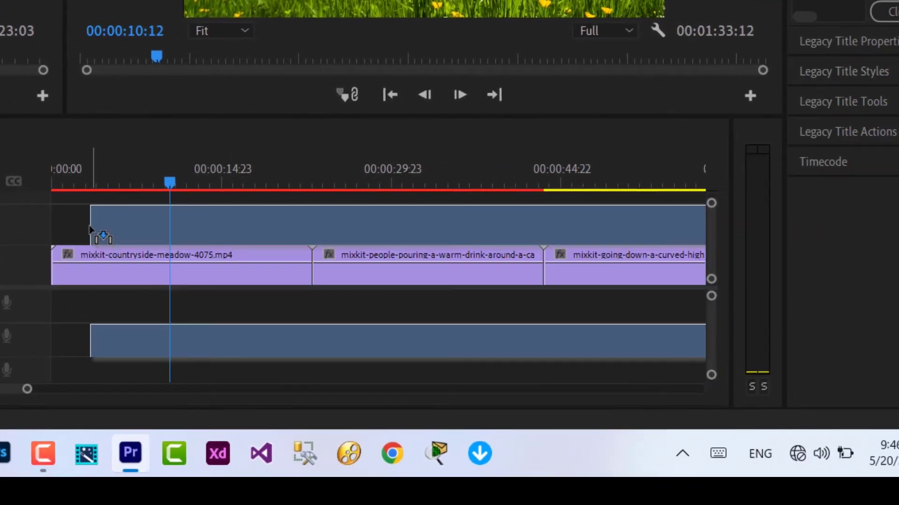
drag(91, 230, 55, 232)
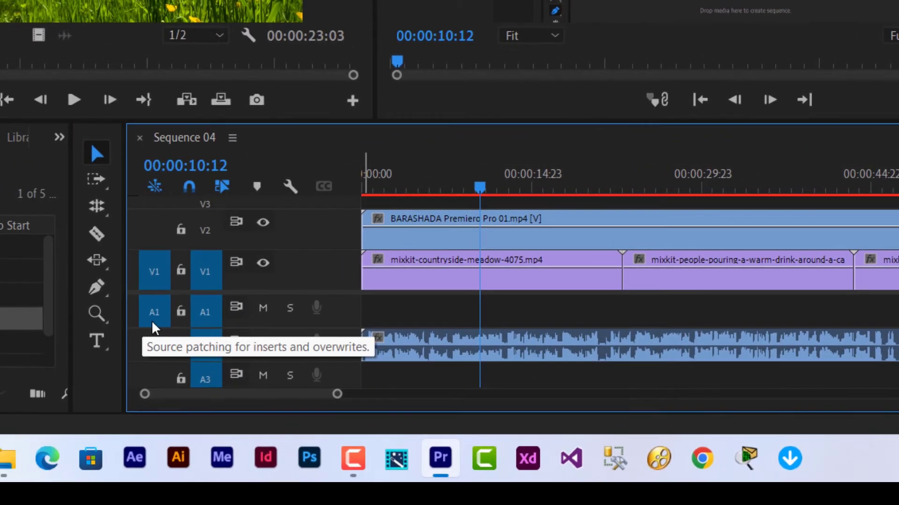
key(ctrl+s)
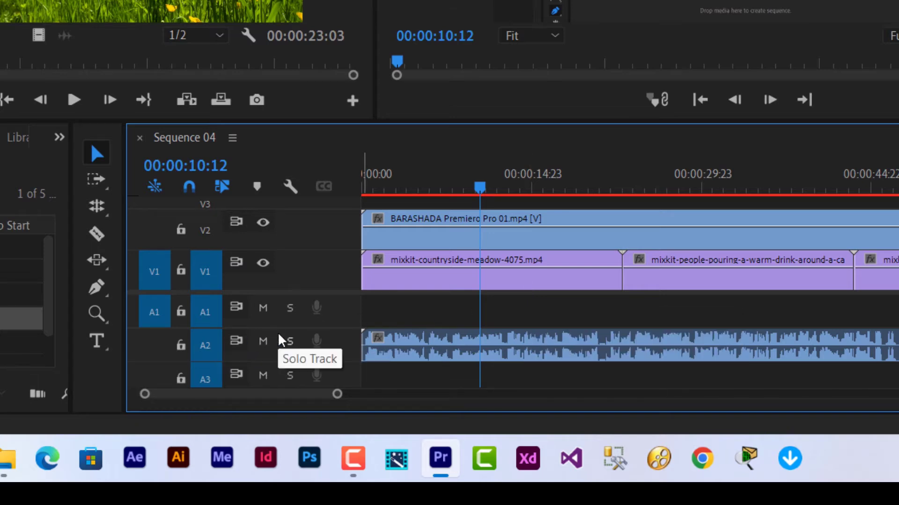
click(493, 231)
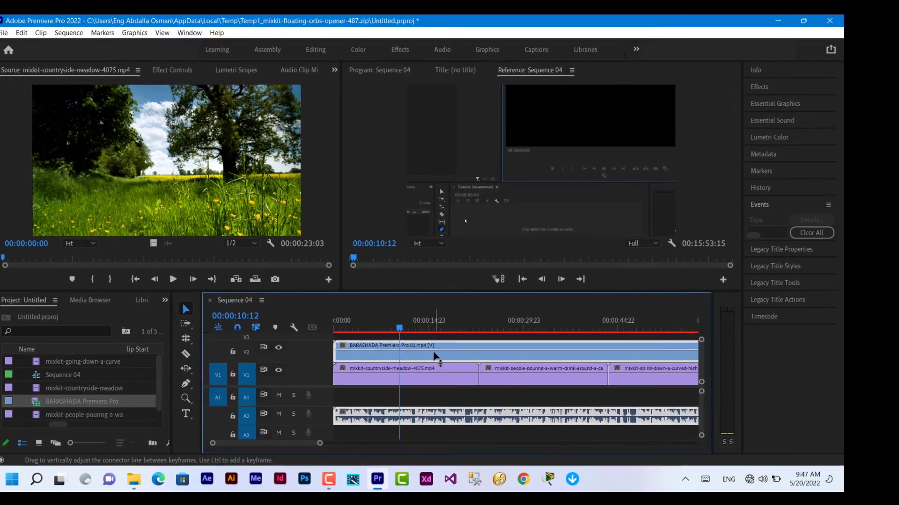
- Unlink the BARASHADA clip's video and audio and delete them from V2 and A2
right_click(434, 357)
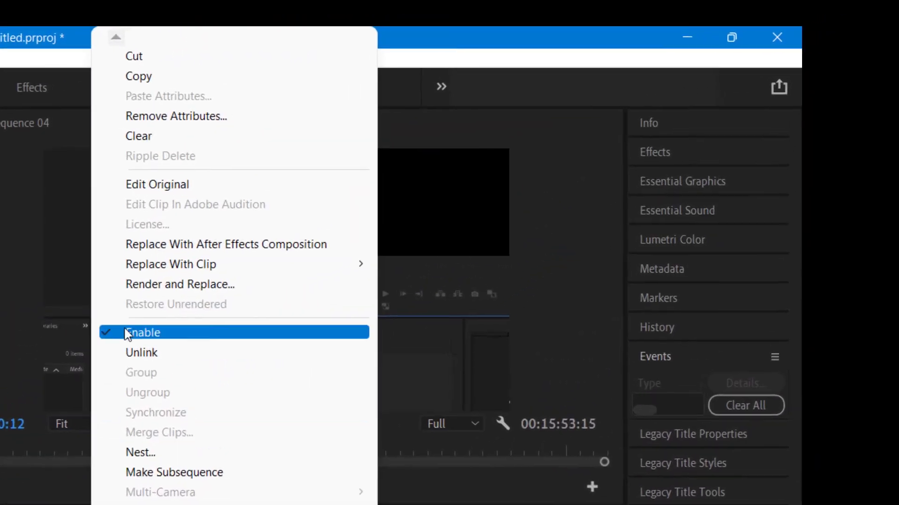
click(187, 354)
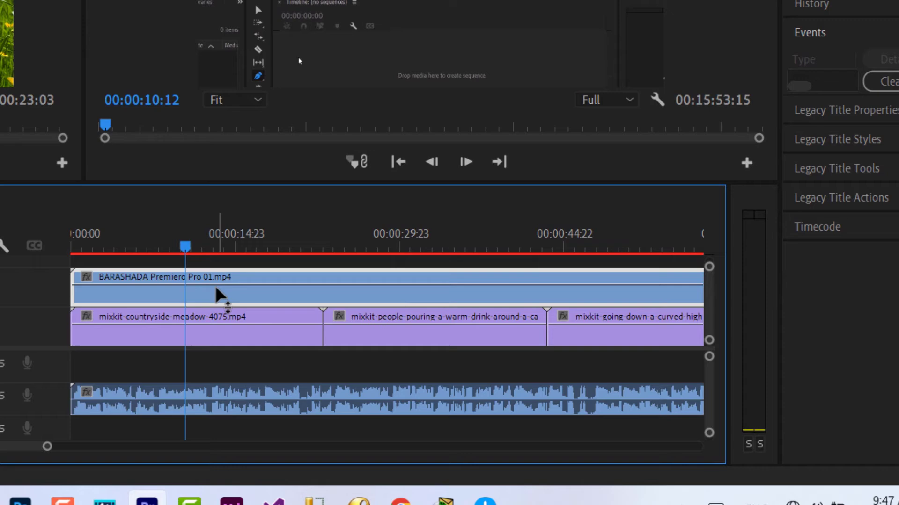
click(225, 407)
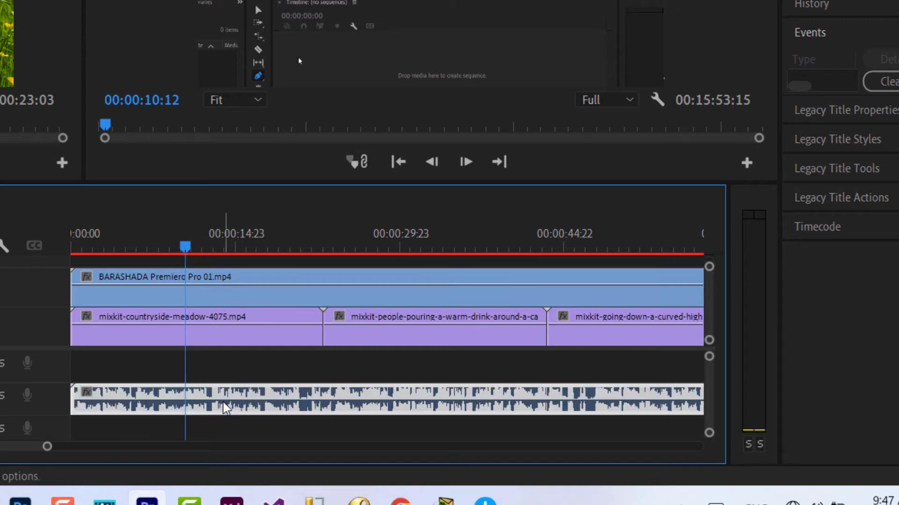
drag(224, 405, 222, 403)
key(Delete)
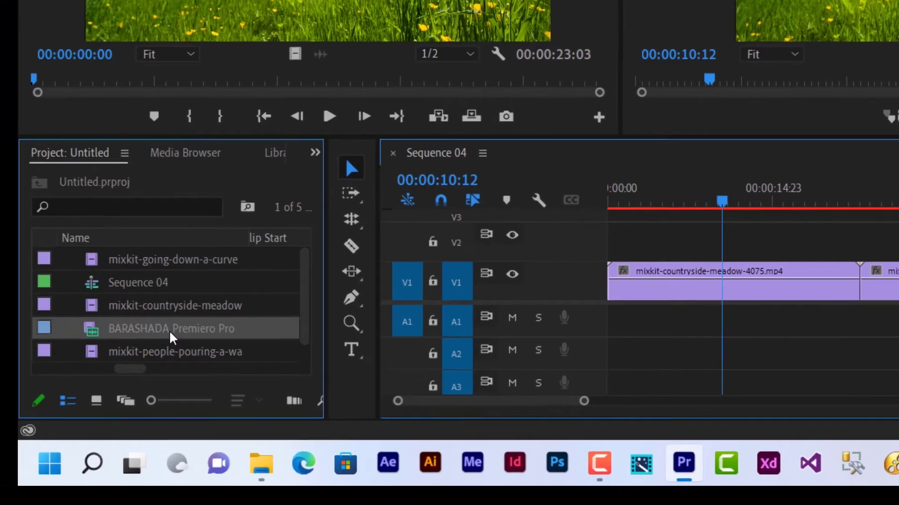
- Place a fresh BARASHADA copy at the start of V2
drag(170, 341, 678, 232)
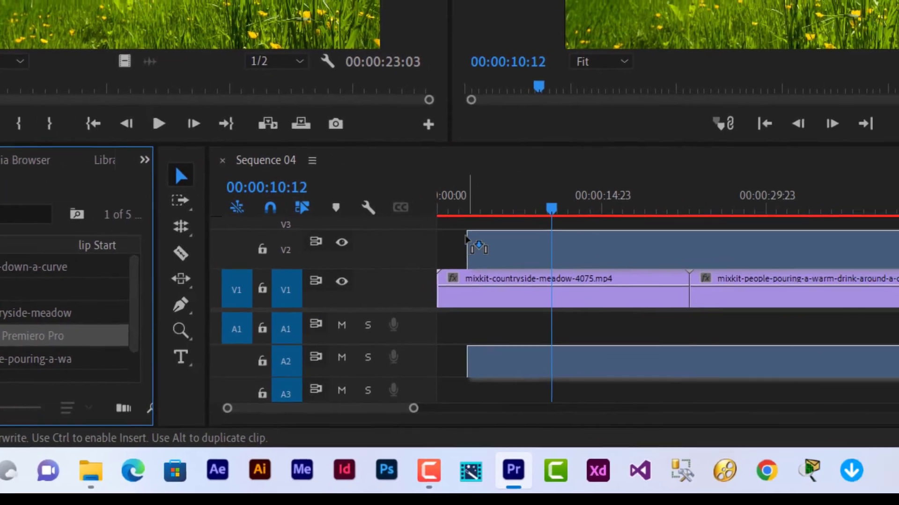
drag(465, 239, 439, 239)
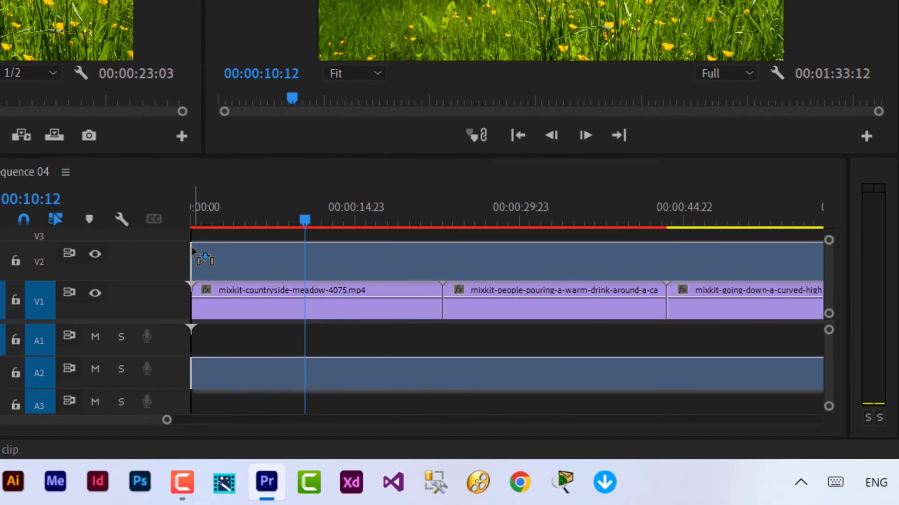
drag(194, 252, 194, 252)
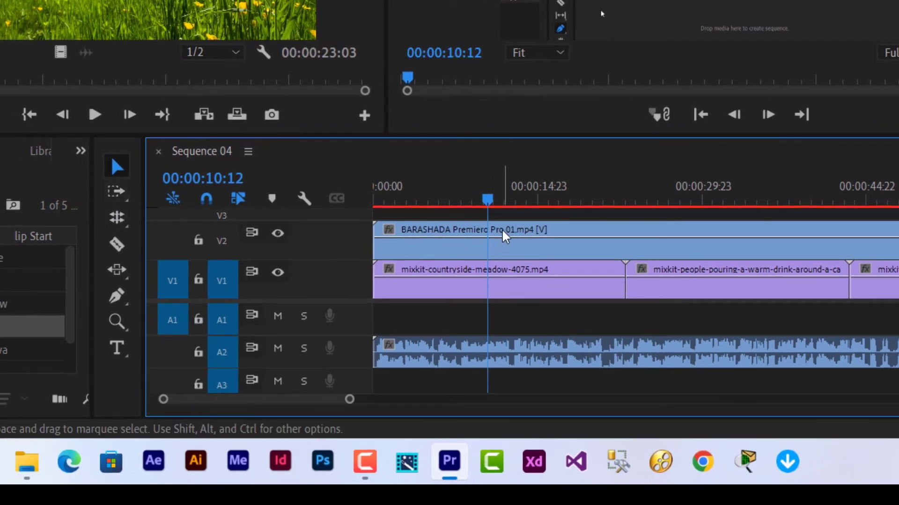
- Cut the BARASHADA clip at 00:00:10:12 and delete the part after the cut
click(117, 244)
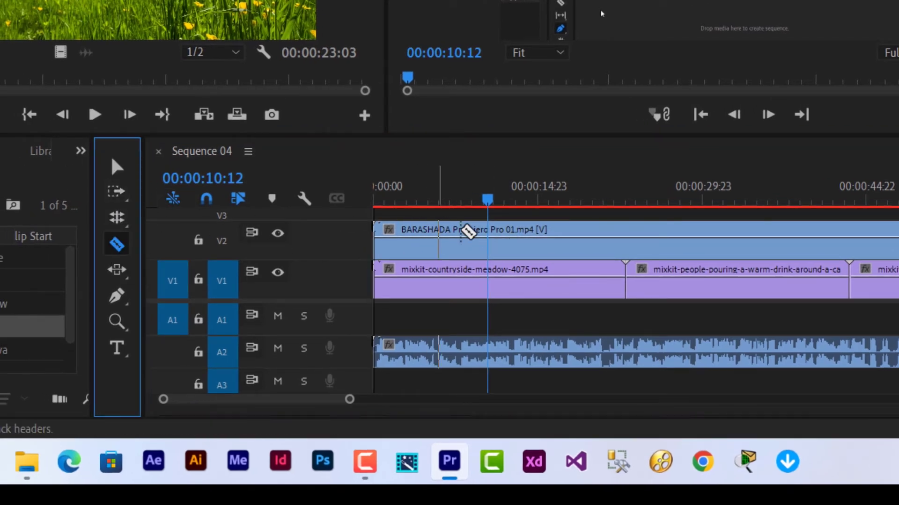
click(488, 241)
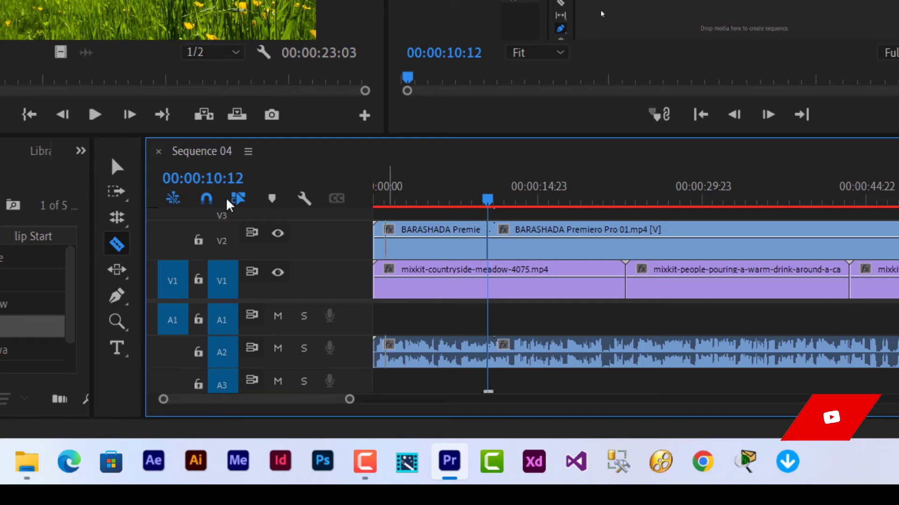
click(117, 167)
click(591, 229)
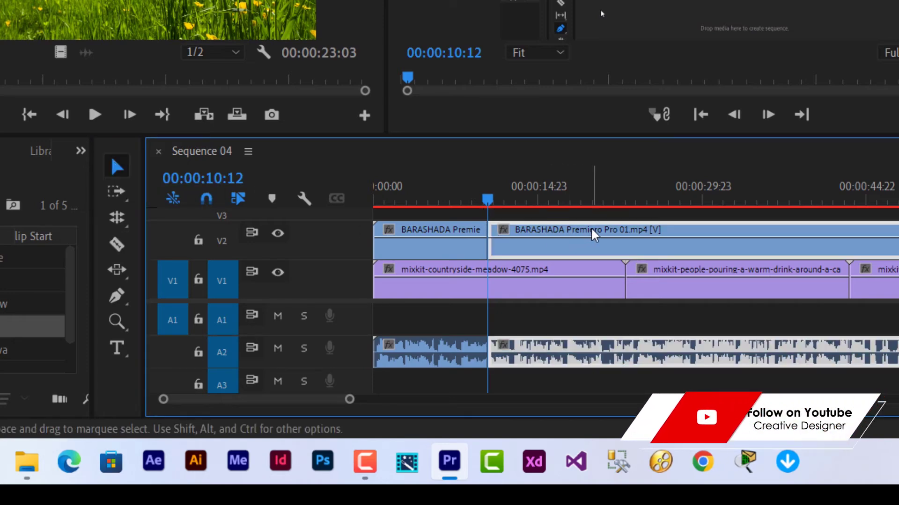
key(Delete)
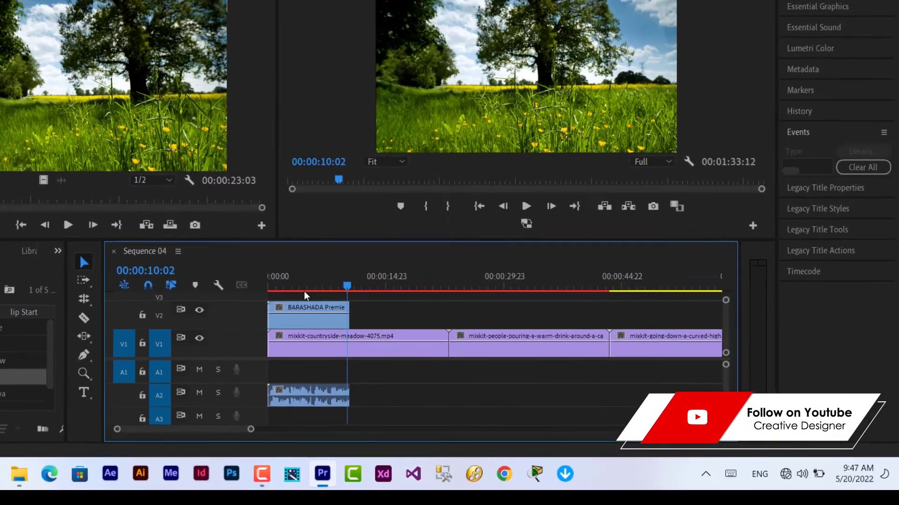
- Play the sequence from near the start to review the trimmed clip
click(380, 204)
key(space)
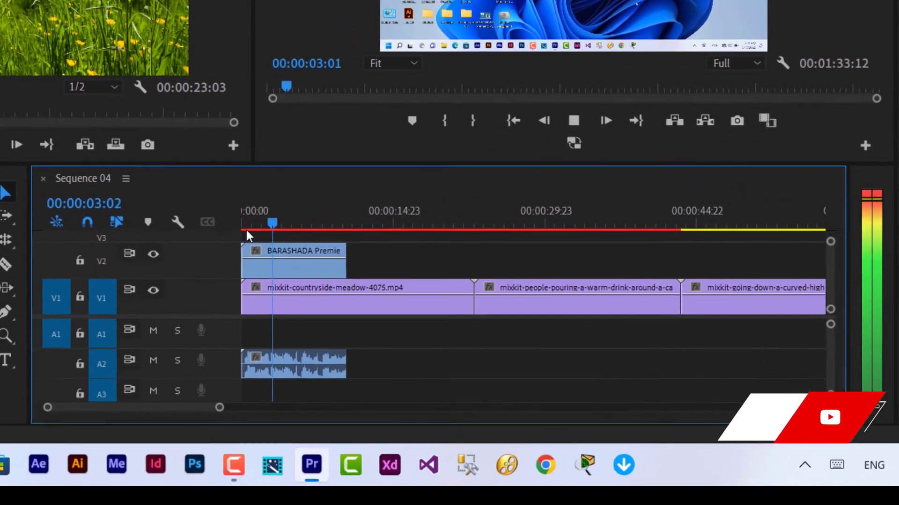
key(space)
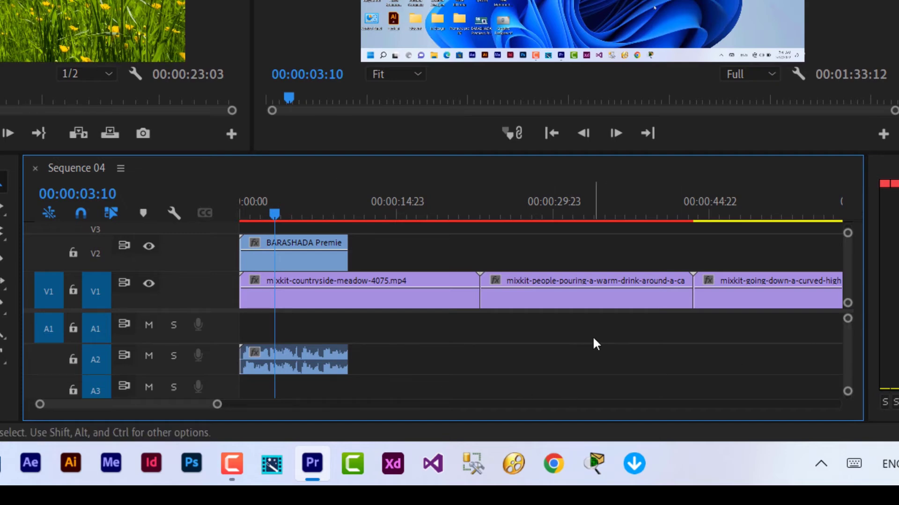
- Zoom the timeline to the first ten seconds and heighten A2 to show left and right waveforms
drag(848, 320, 848, 319)
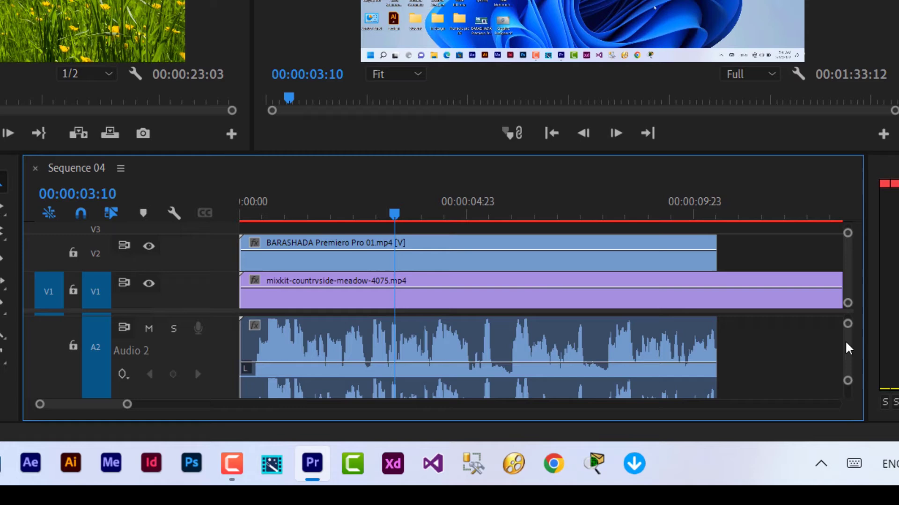
drag(848, 349, 848, 350)
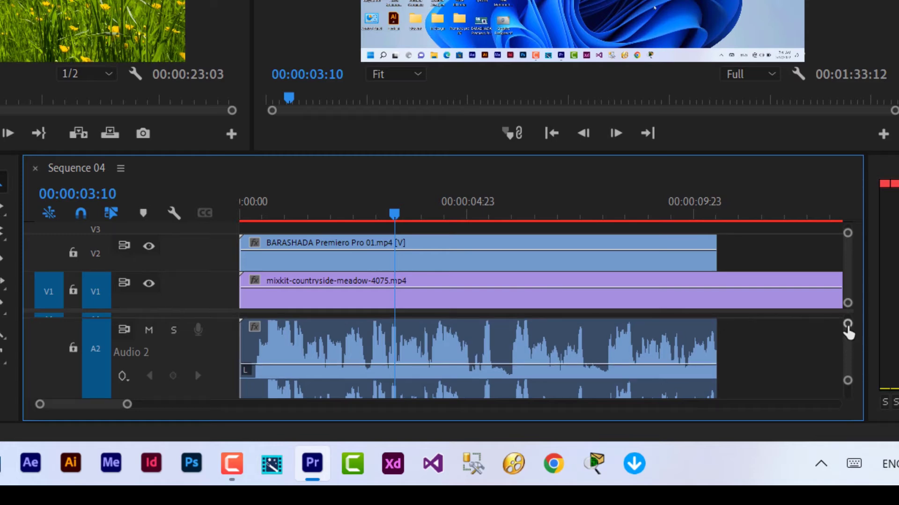
scroll(847, 329, up, 2)
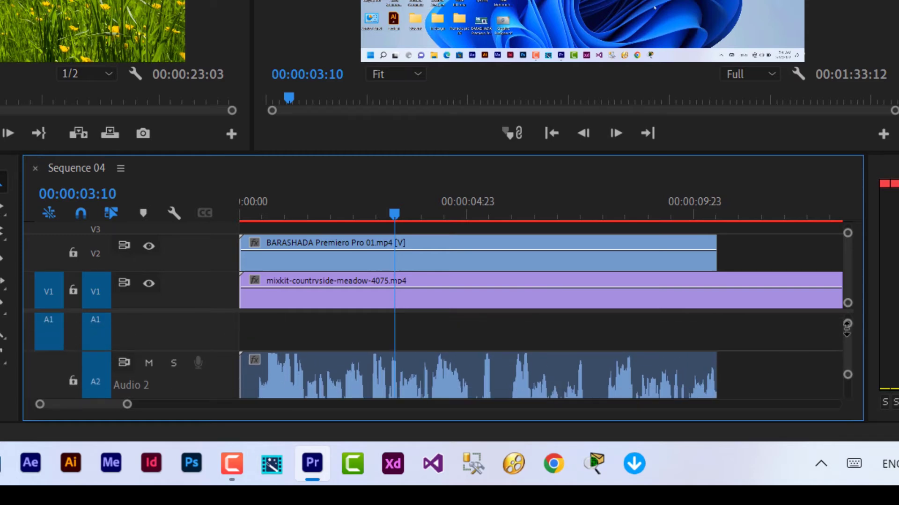
scroll(846, 340, down, 2)
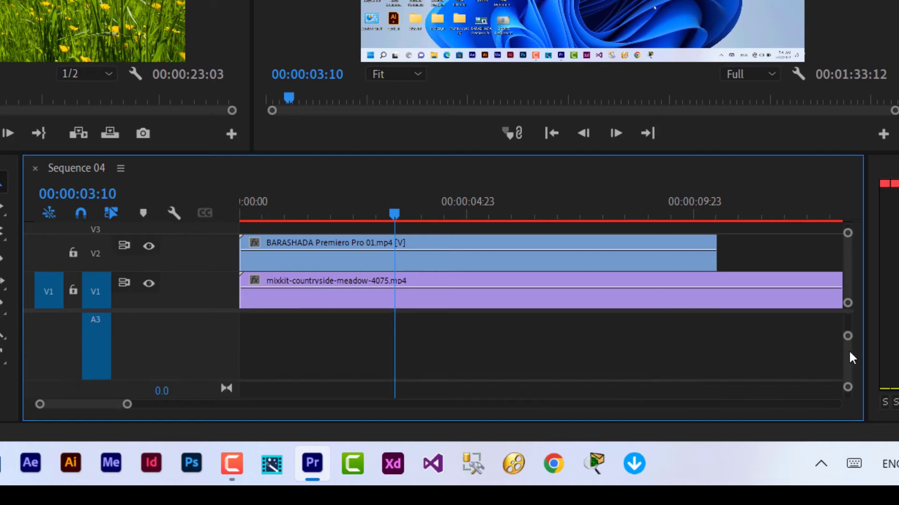
scroll(849, 350, up, 2)
scroll(849, 341, down, 2)
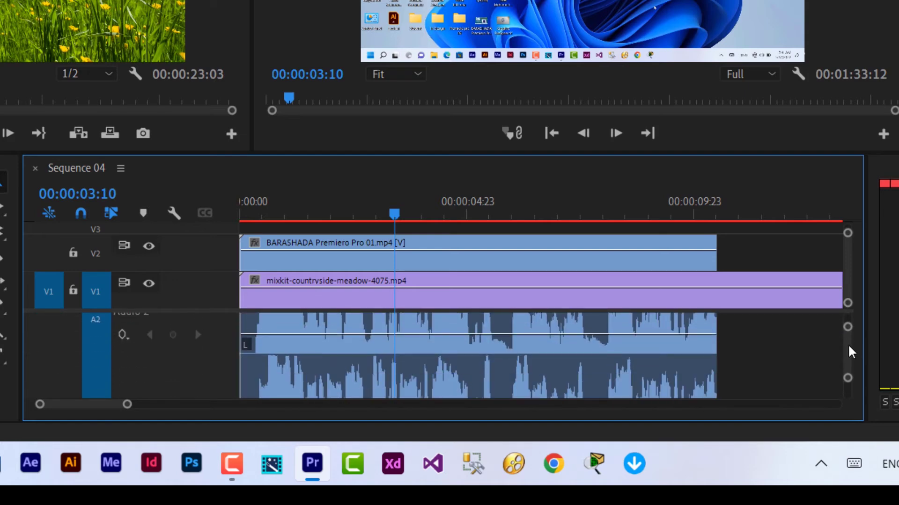
drag(849, 337, 846, 326)
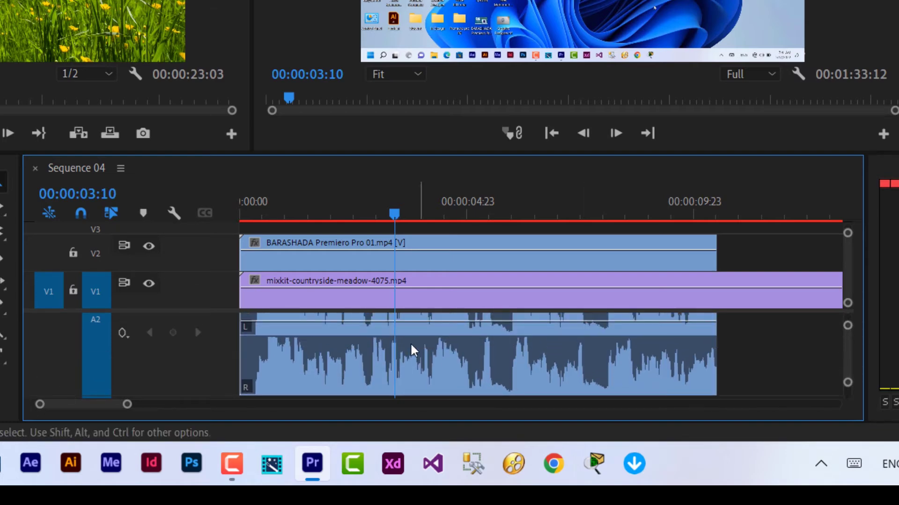
- Select BARASHADA and with the Pen tool add two A2 volume keyframes, lowering the second to -27.1 dB
click(306, 251)
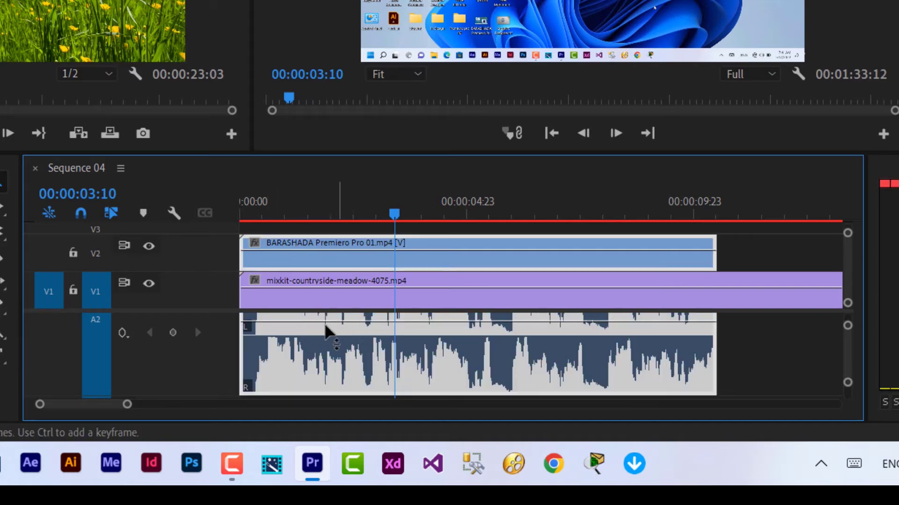
mouse_move(340, 327)
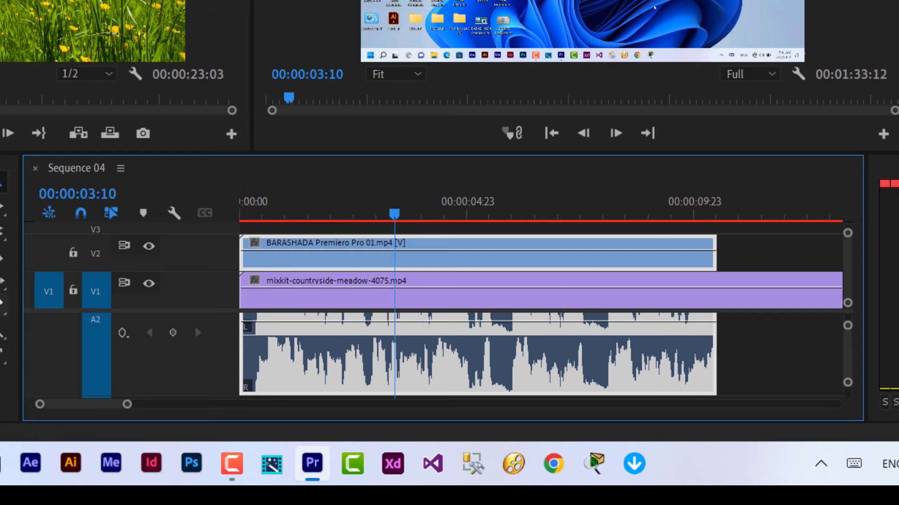
click(1, 319)
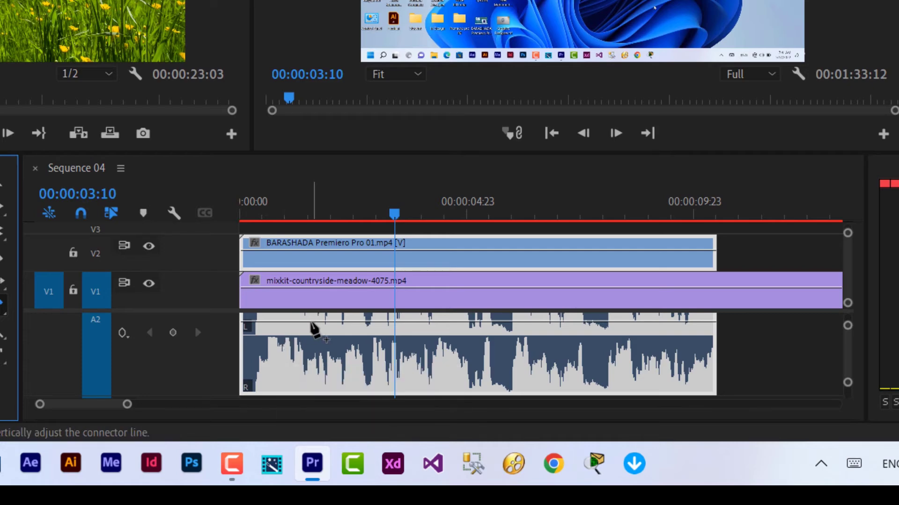
click(311, 322)
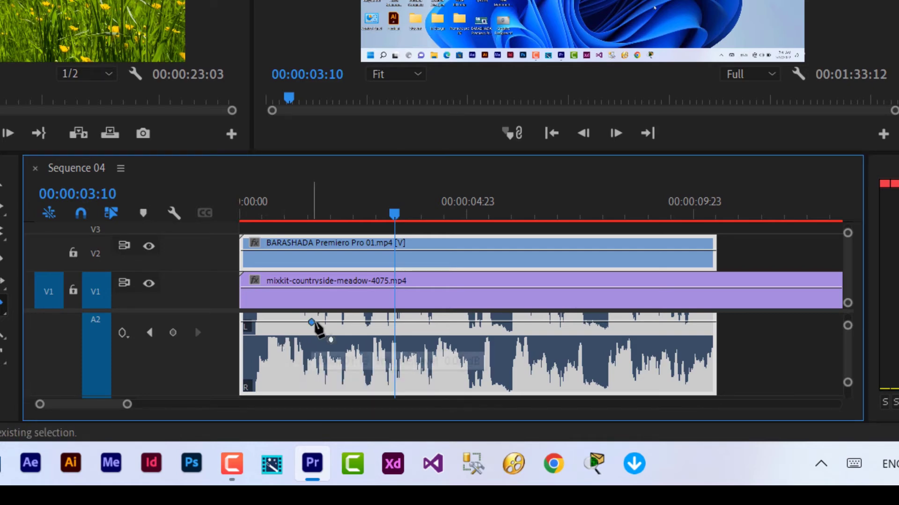
key(End)
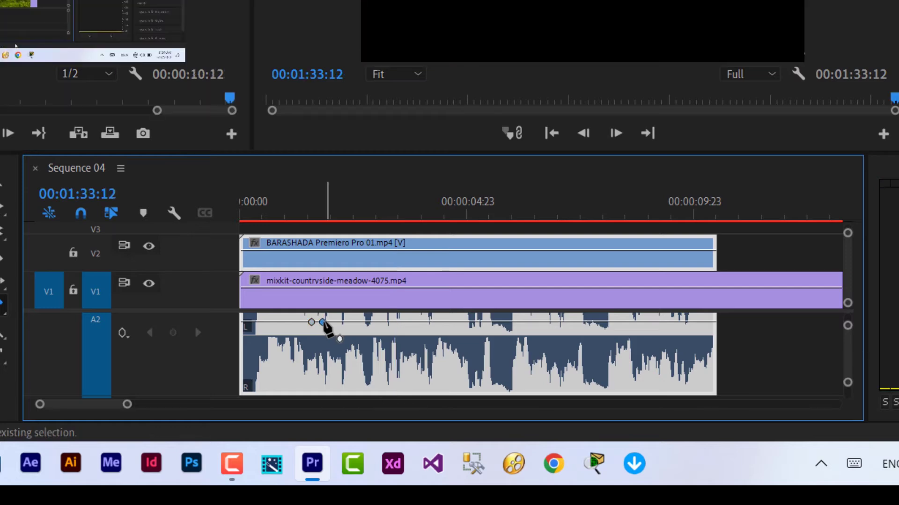
click(322, 322)
drag(322, 322, 321, 373)
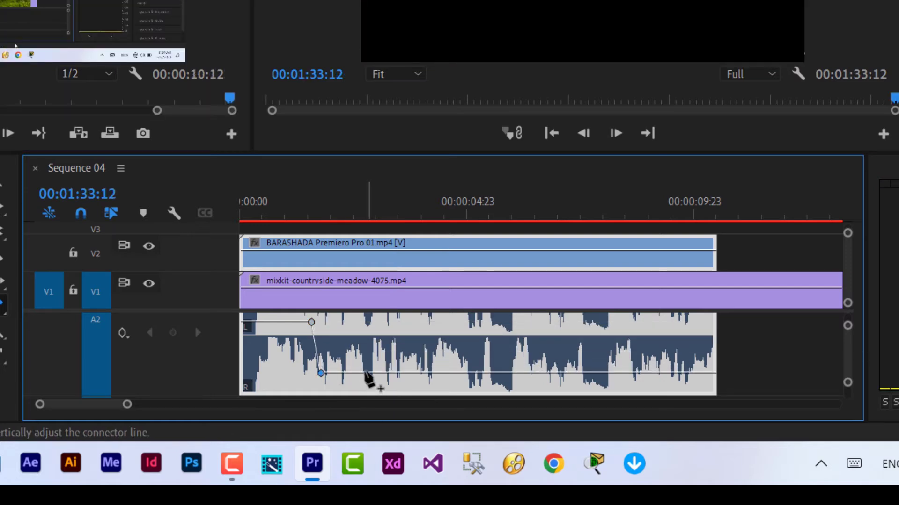
- Add two more A2 keyframes, raise the last back to about 0 dB, and play the dip
click(366, 373)
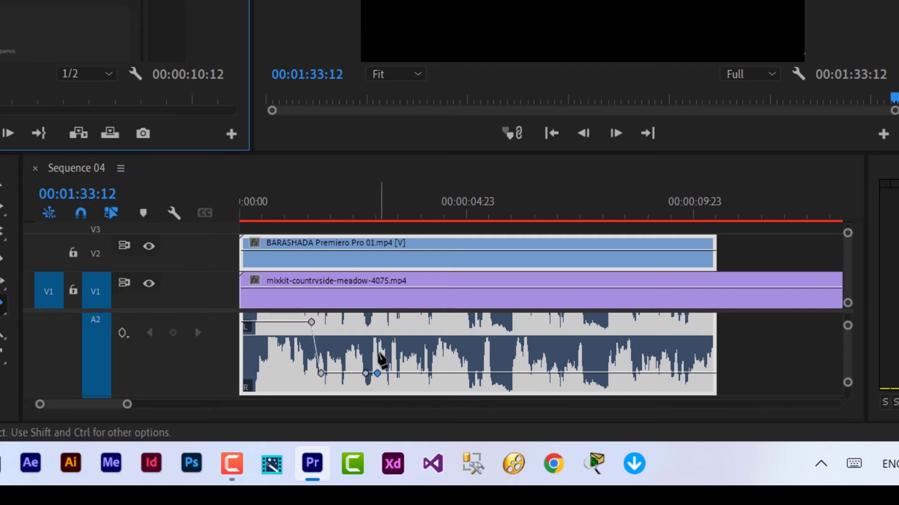
click(377, 373)
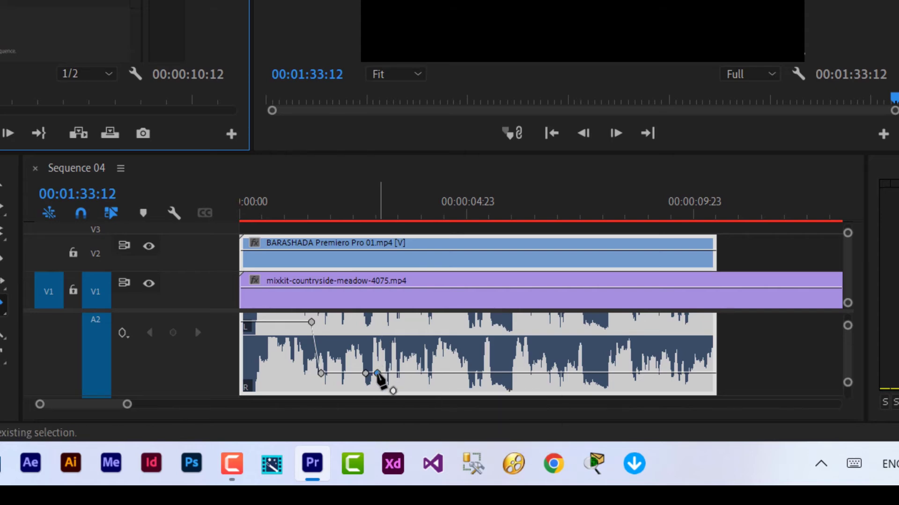
drag(377, 373, 383, 322)
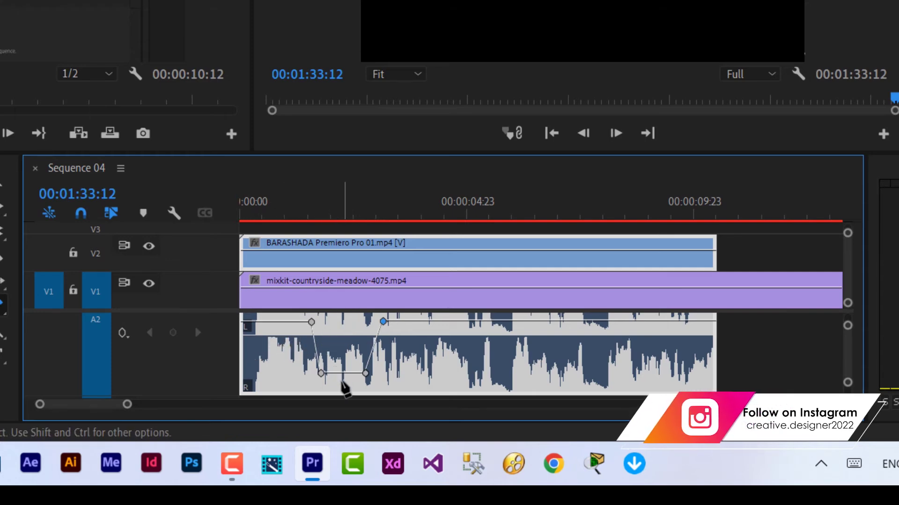
key(space)
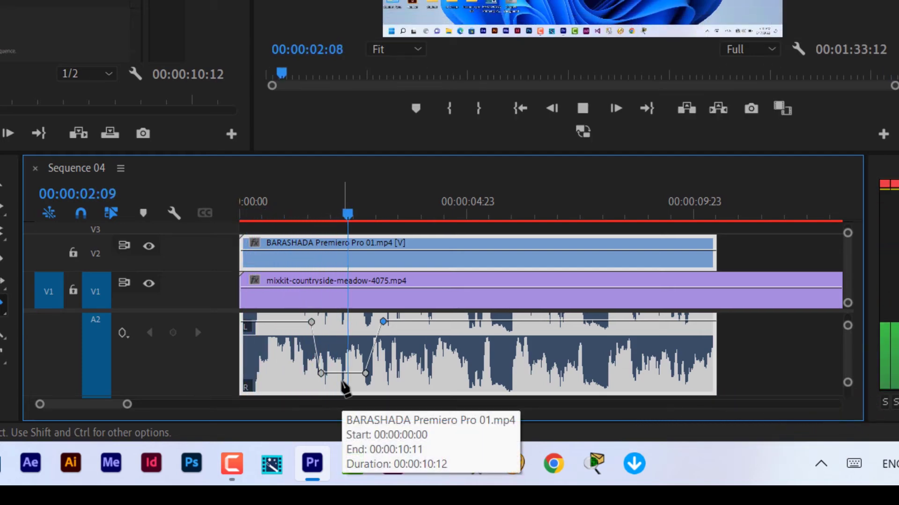
- Stop playback and show BARASHADA's Effect Controls scrolled to Volume, Channel Volume and Panner
key(space)
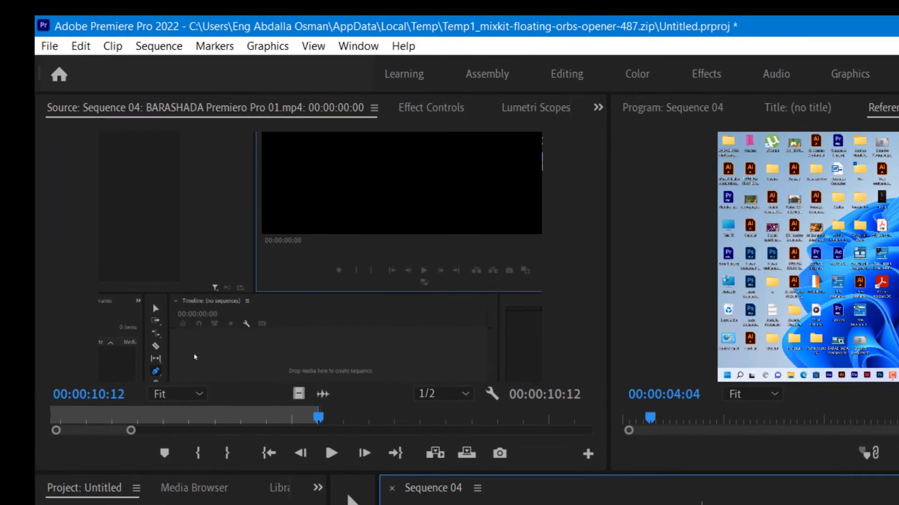
click(420, 111)
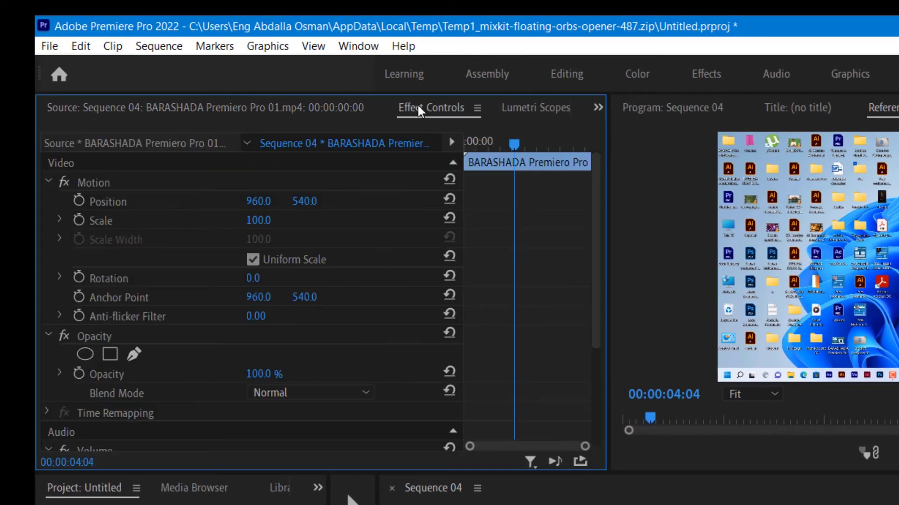
drag(593, 239, 605, 374)
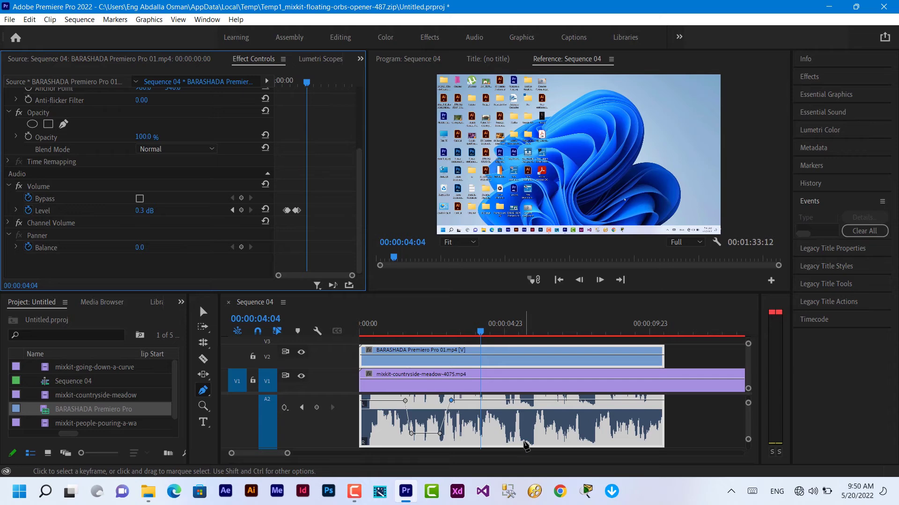
- Delete the BARASHADA clip and its audio, then zoom out and adjust the Video 1 track height
click(525, 444)
key(Delete)
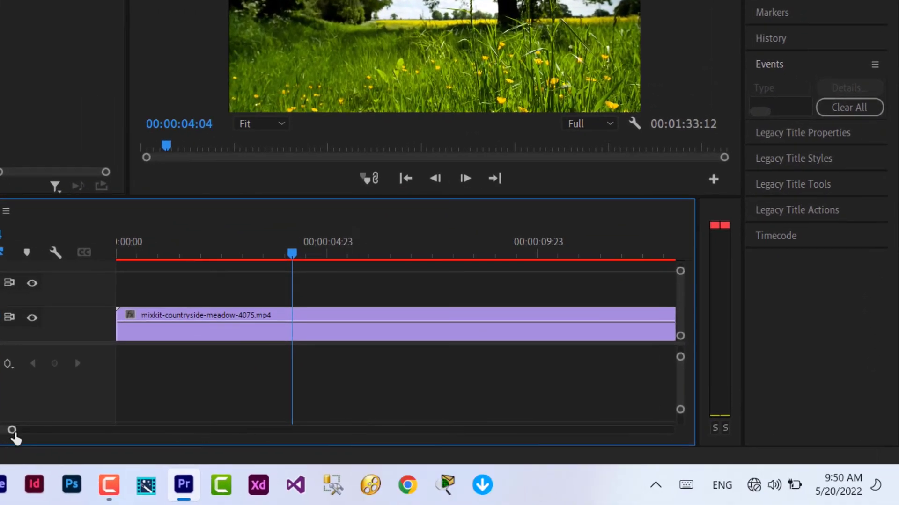
drag(10, 428, 184, 452)
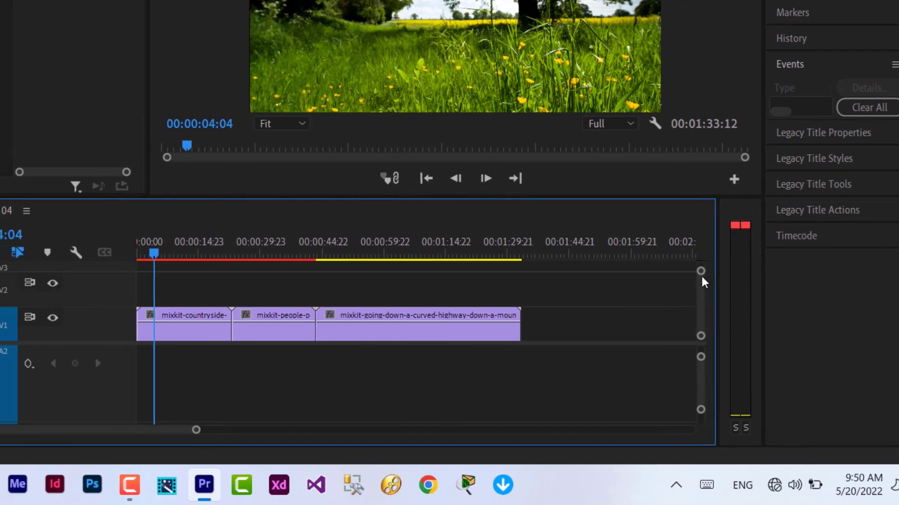
drag(700, 272, 701, 304)
drag(898, 282, 898, 276)
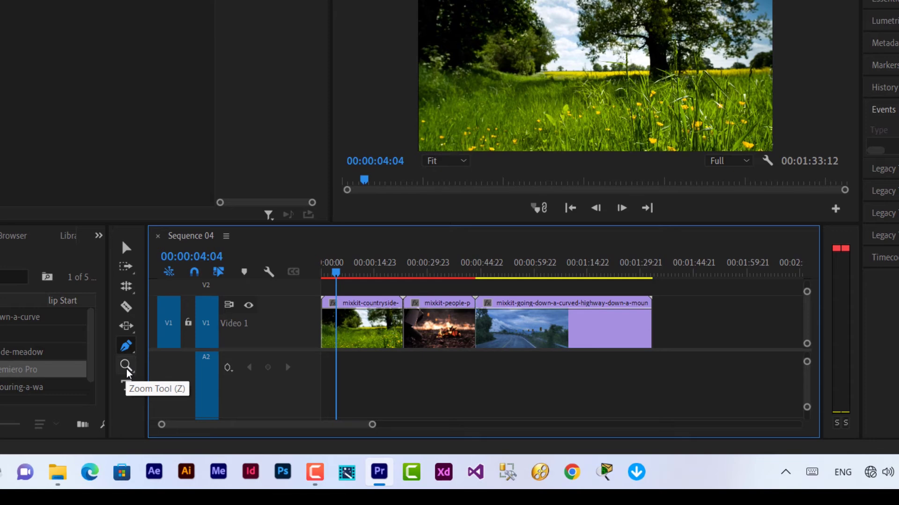
- Switch to the Hand tool from the Zoom tool flyout and pan the timeline back and forth
click(125, 366)
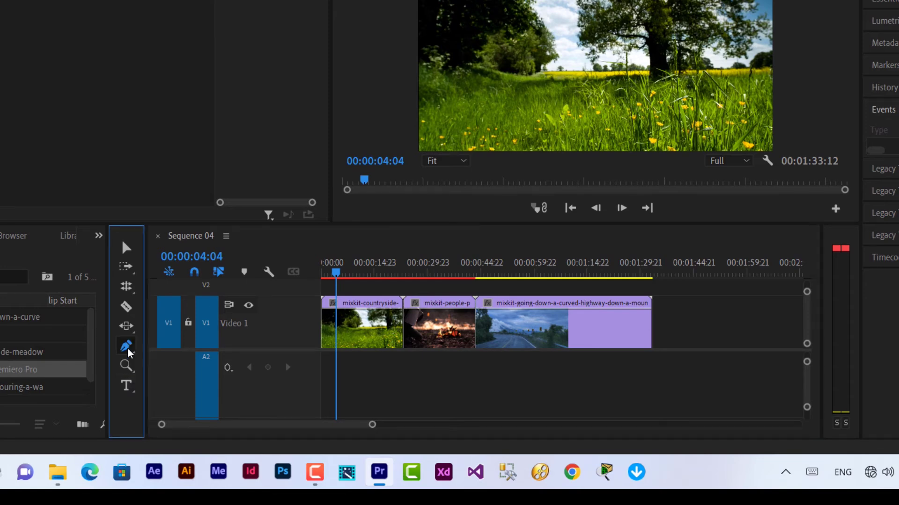
click(125, 367)
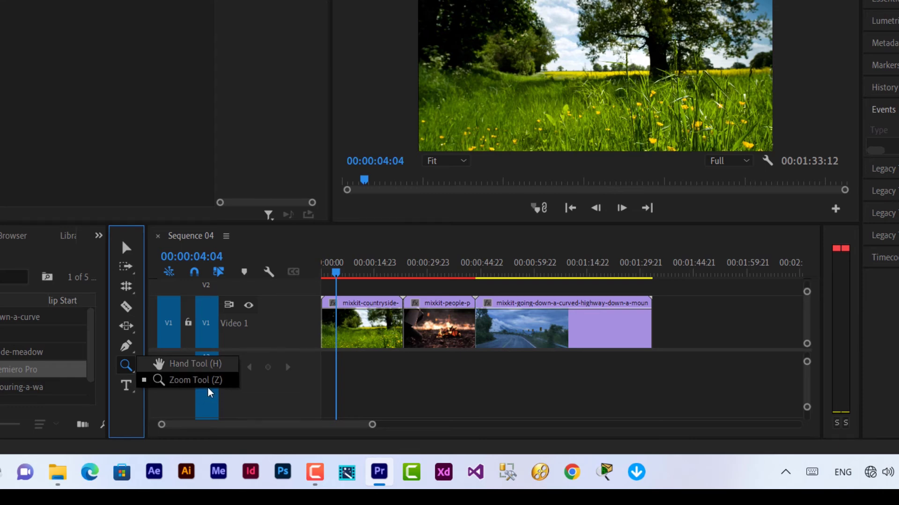
click(192, 369)
mouse_move(271, 427)
mouse_down()
mouse_move(429, 430)
mouse_move(236, 431)
mouse_move(357, 428)
mouse_move(261, 424)
mouse_up()
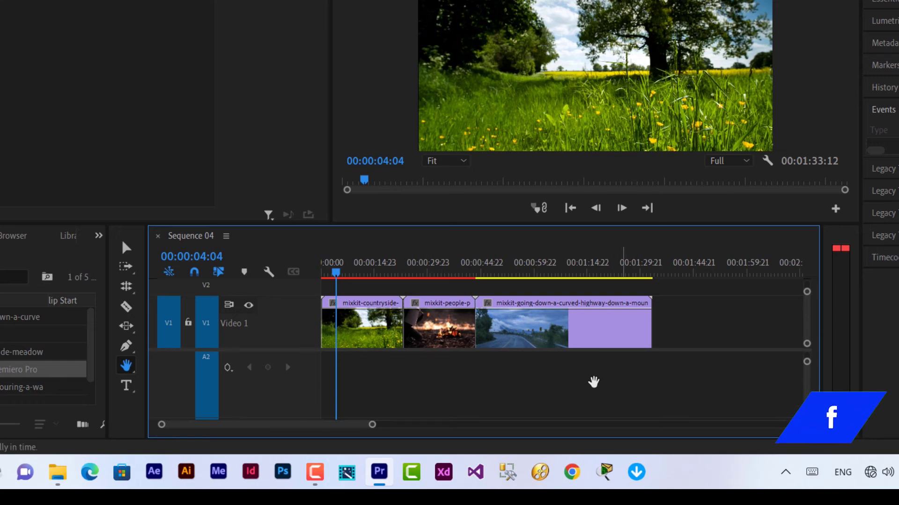
mouse_move(572, 330)
mouse_down()
mouse_move(429, 336)
mouse_move(754, 333)
mouse_move(557, 327)
mouse_up()
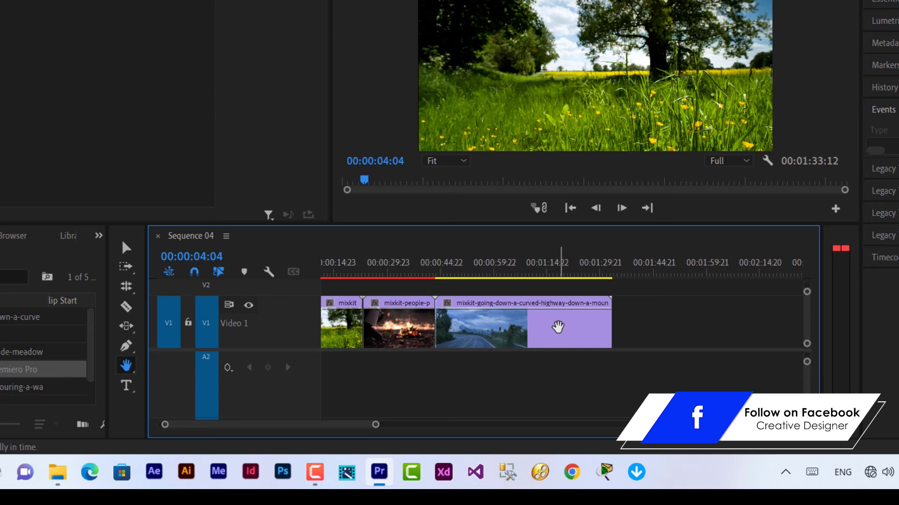
scroll(266, 426, up, 2)
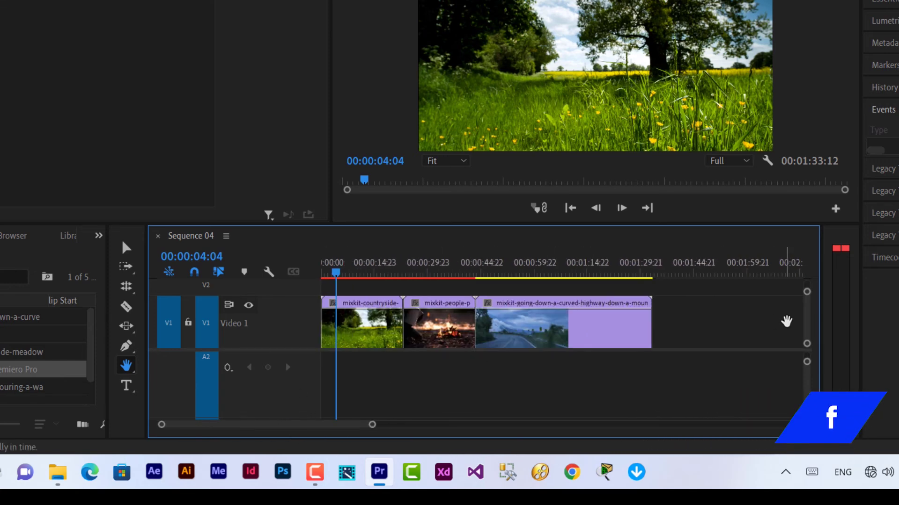
drag(788, 316, 602, 364)
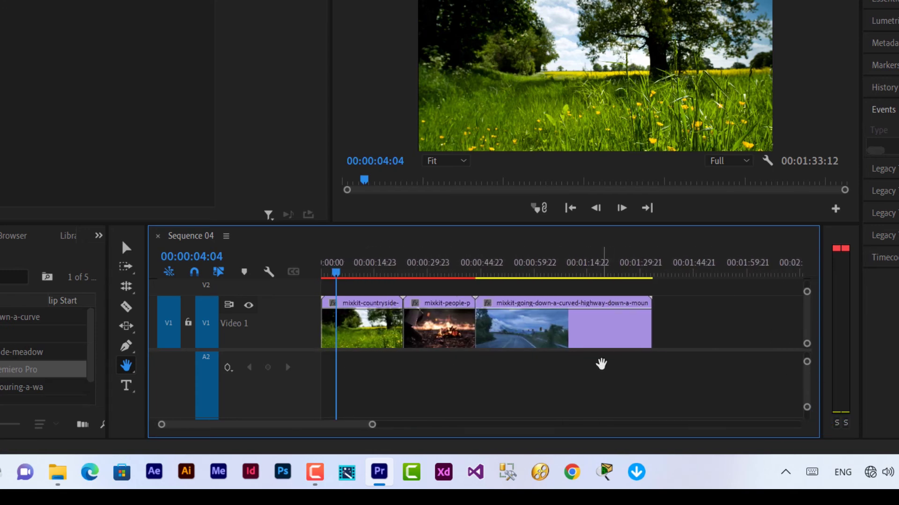
click(128, 366)
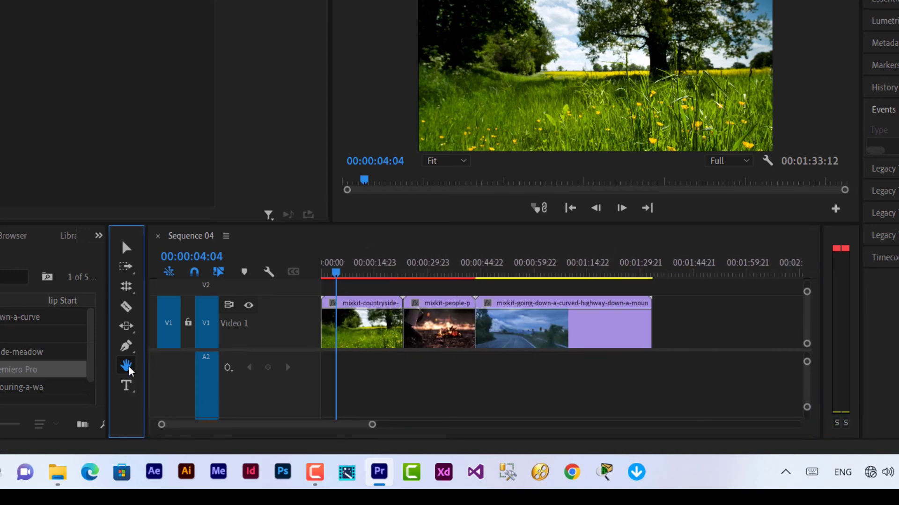
- Pick the Zoom tool and zoom the timeline out and back in
click(164, 380)
click(255, 426)
key(minus)
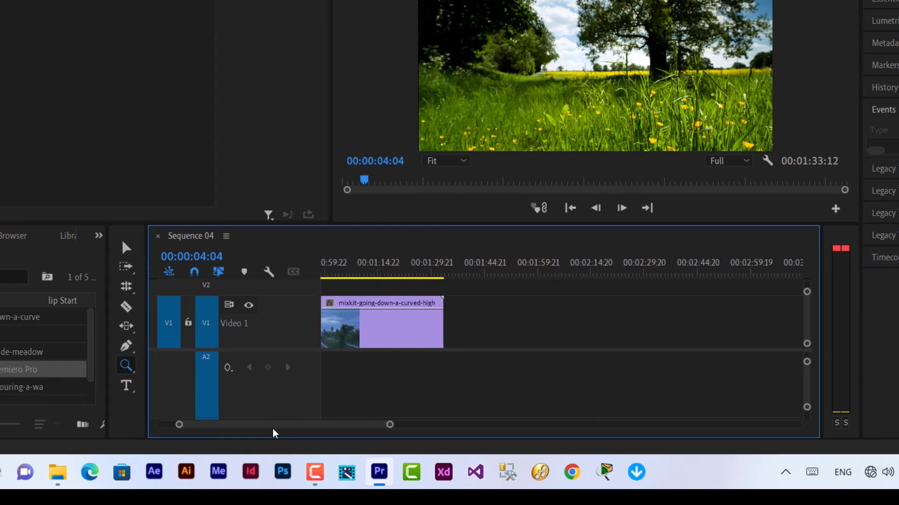
key(equal)
scroll(264, 433, down, 3)
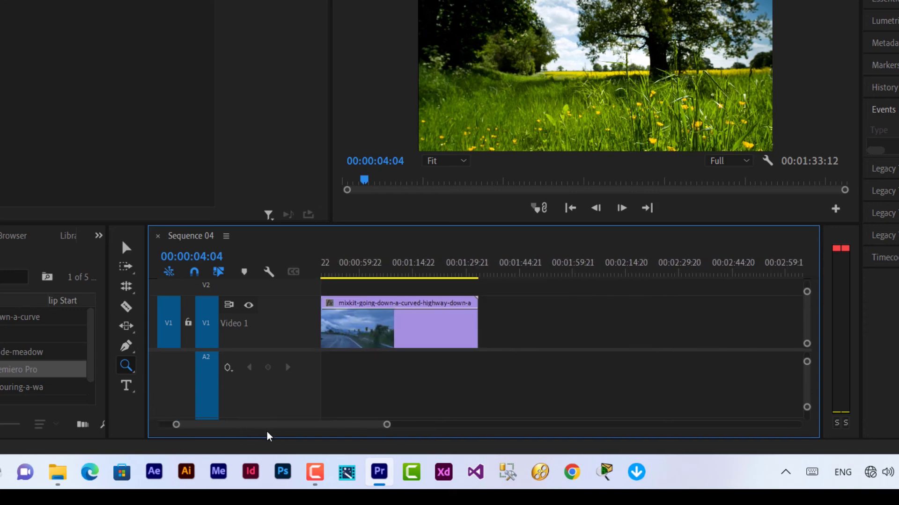
scroll(262, 428, up, 2)
scroll(328, 430, down, 8)
scroll(328, 433, up, 9)
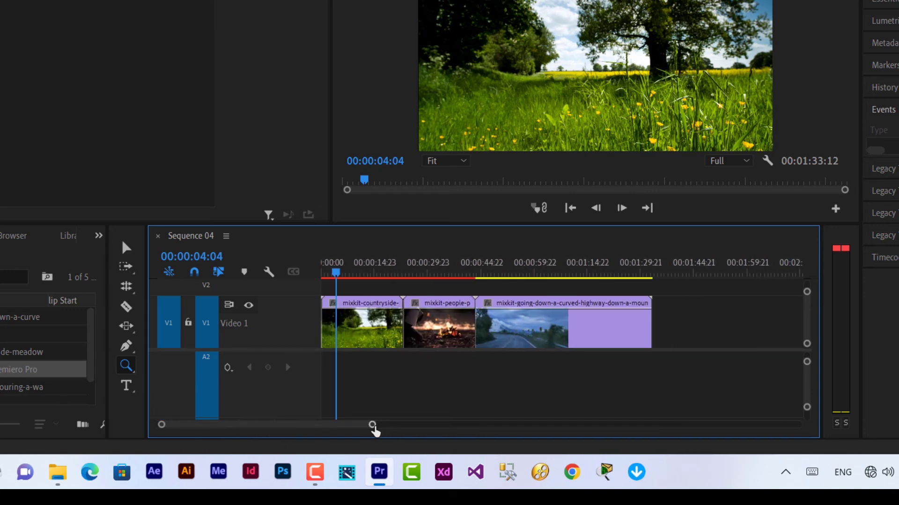
- Drag the zoom bar to show about the first 30 seconds and make Video 1 much taller
mouse_move(372, 425)
mouse_down()
mouse_move(423, 427)
mouse_move(361, 435)
mouse_up()
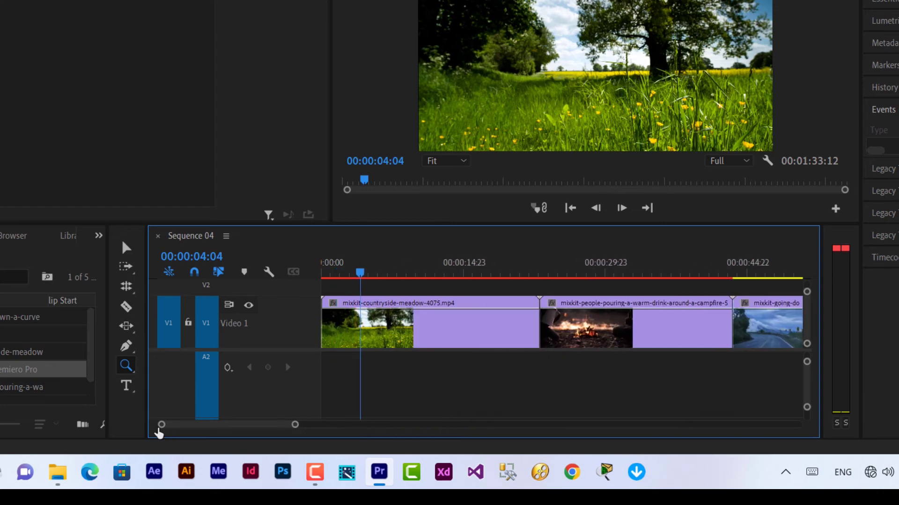
scroll(169, 427, up, 4)
scroll(165, 425, down, 1)
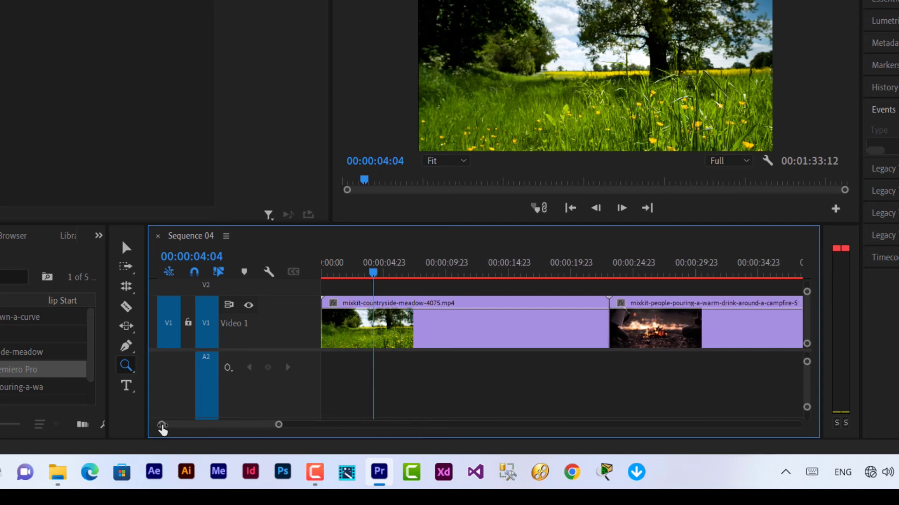
scroll(178, 429, up, 3)
scroll(153, 425, down, 2)
scroll(271, 425, up, 6)
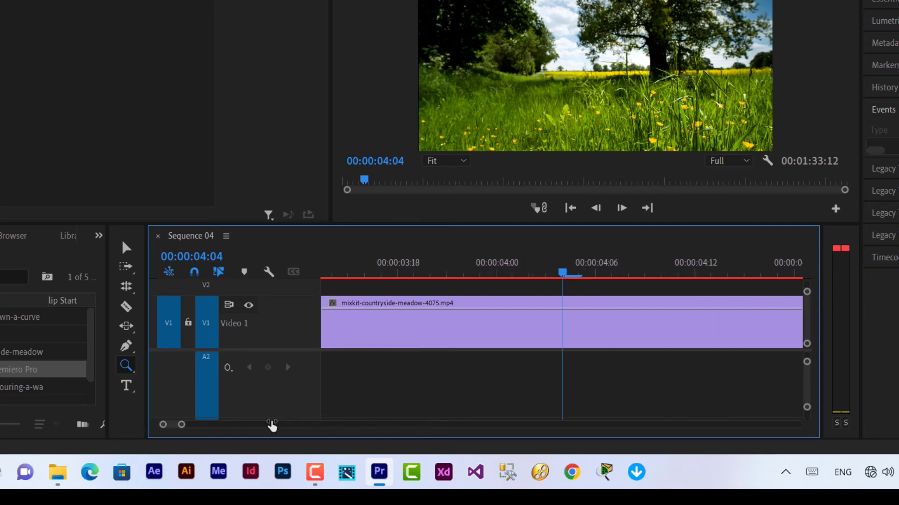
drag(292, 428, 260, 438)
drag(338, 440, 371, 426)
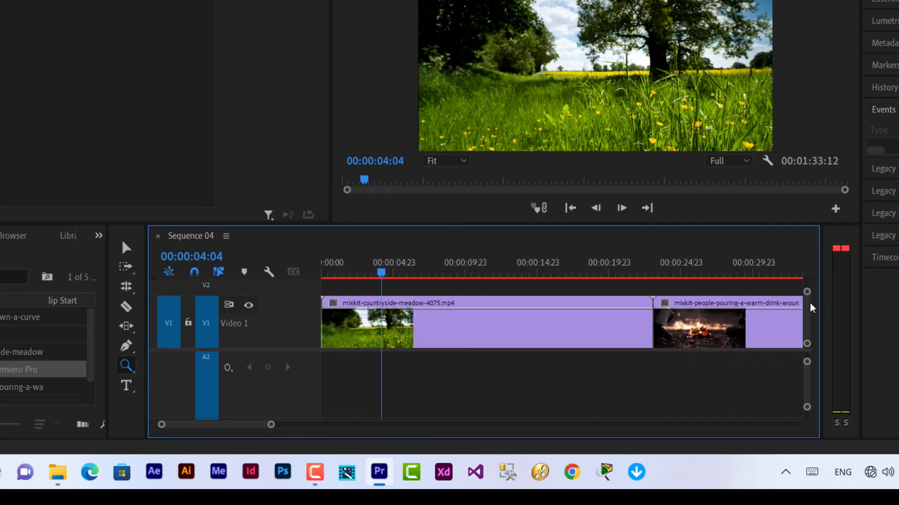
drag(807, 293, 806, 277)
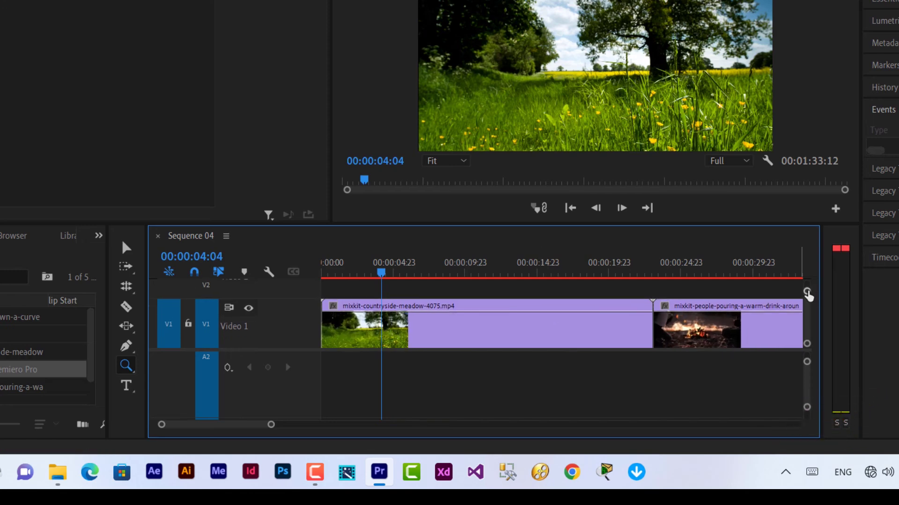
scroll(809, 295, down, 1)
- With the Selection tool, select the meadow clip and resize Video 1 using Ctrl+= and Ctrl+-
click(126, 248)
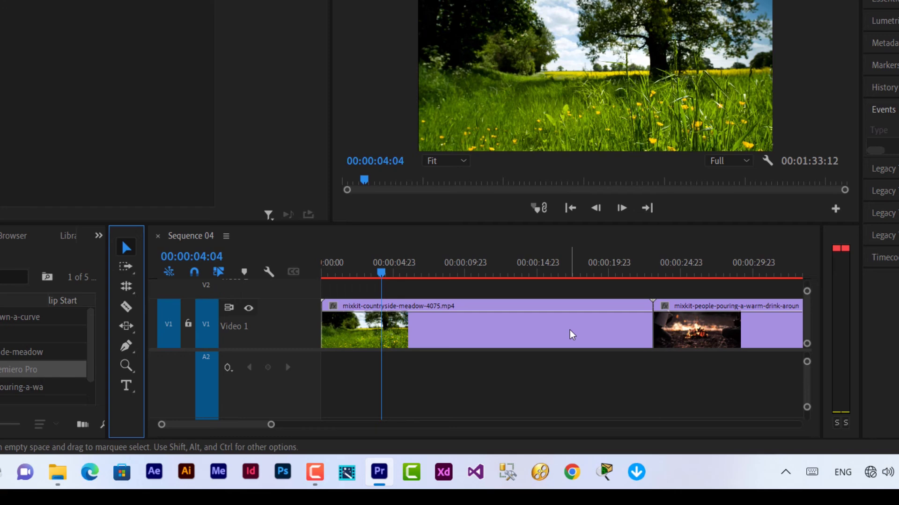
click(569, 330)
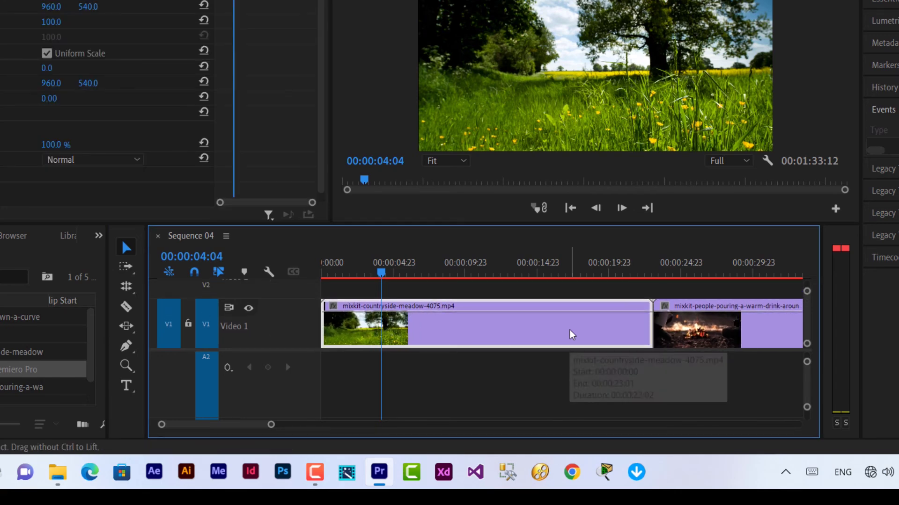
key(ctrl+=)
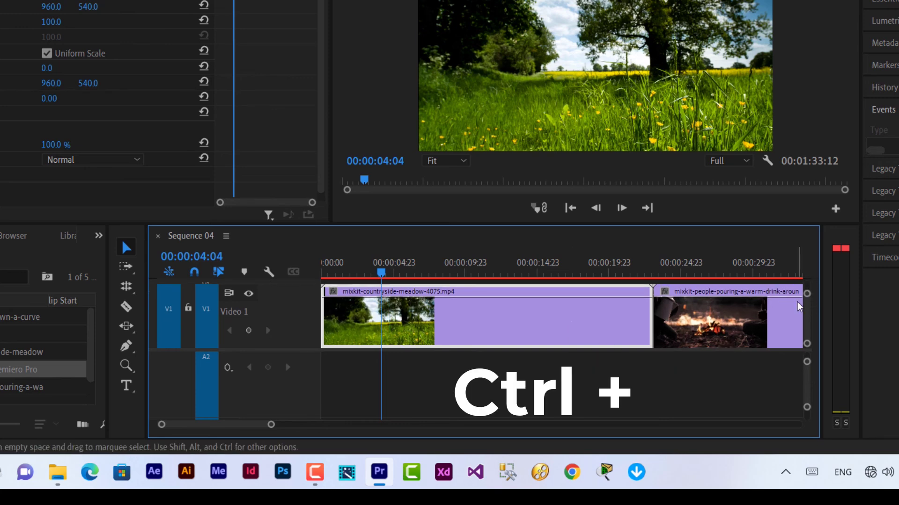
key(ctrl+=)
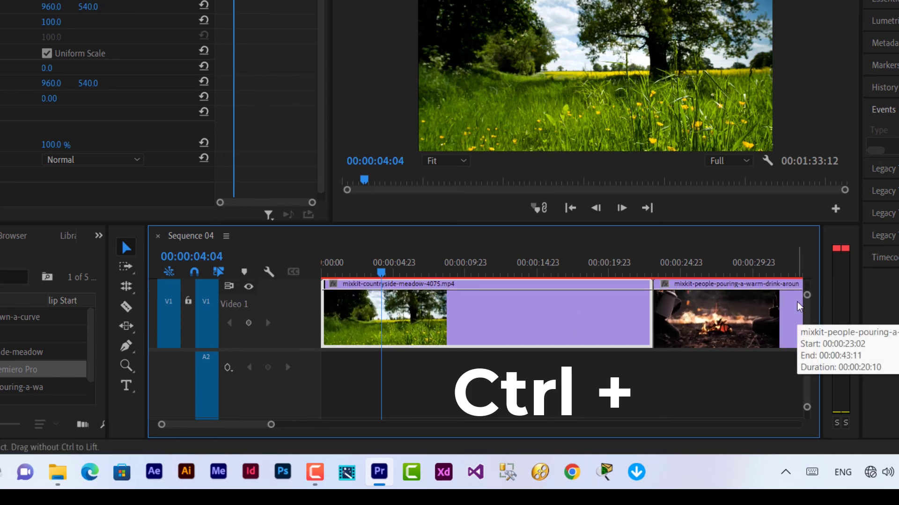
key(ctrl+minus)
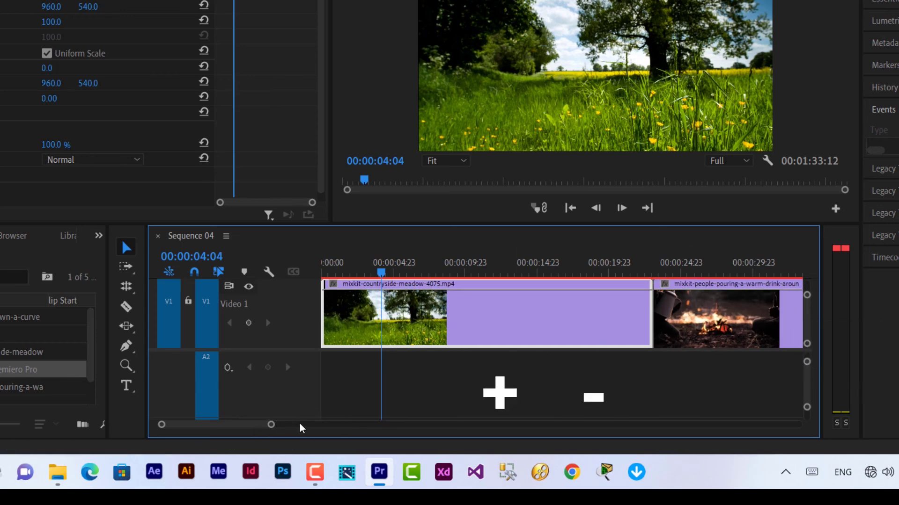
- Zoom the timeline out and in with -/= until all three clips are visible
key(minus)
key(equal)
key(minus)
key(equal)
key(minus)
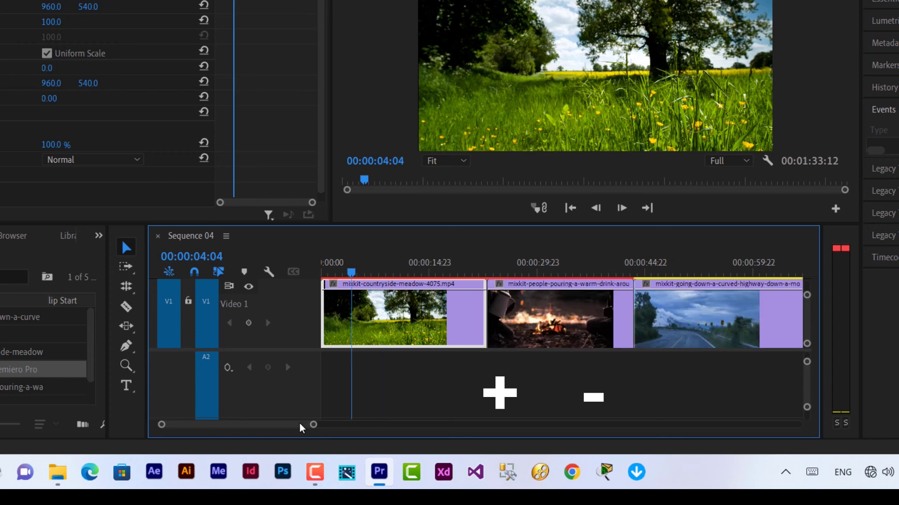
key(equal)
key(minus)
key(minus)
key(equal)
key(minus)
key(equal)
key(minus)
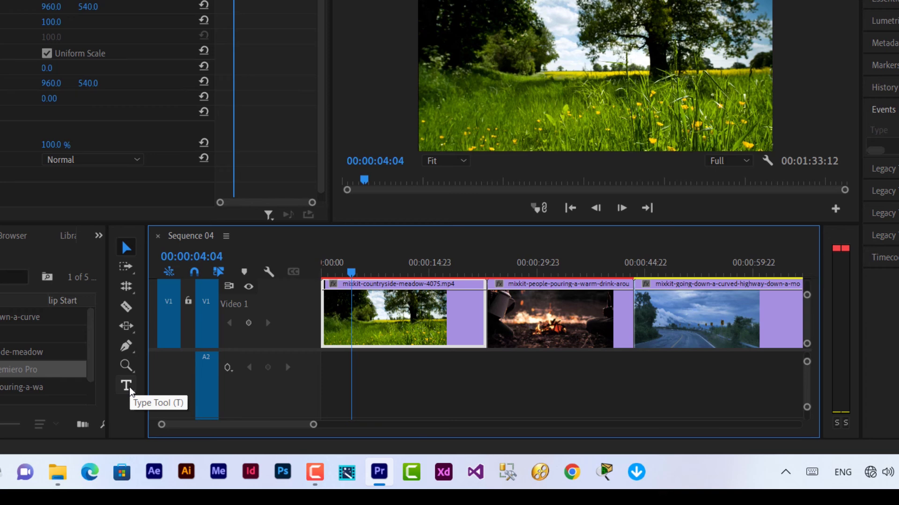
- Switch from the Vertical Type tool to the horizontal Type Tool (T) via the flyout
click(131, 391)
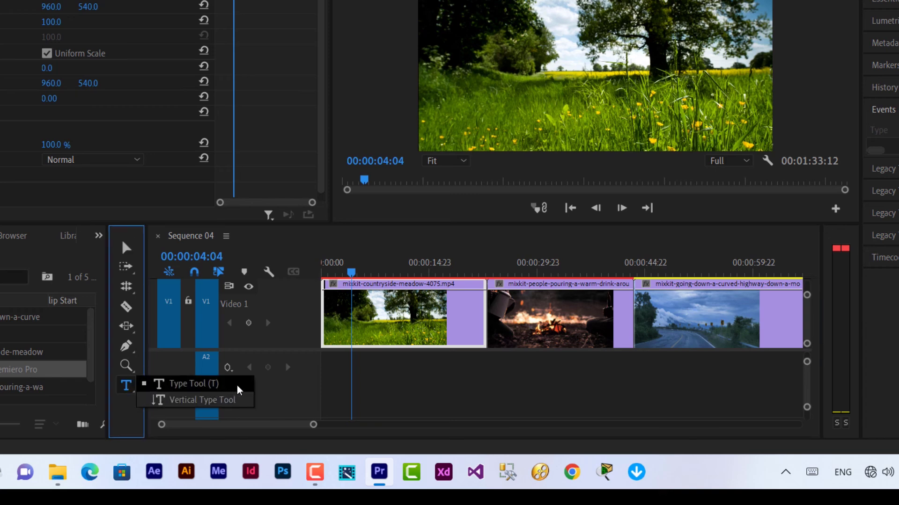
click(186, 401)
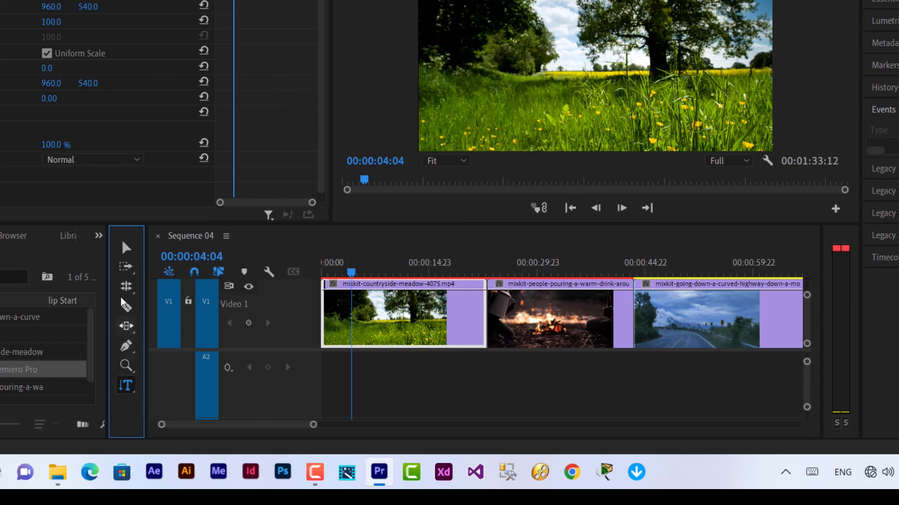
click(126, 248)
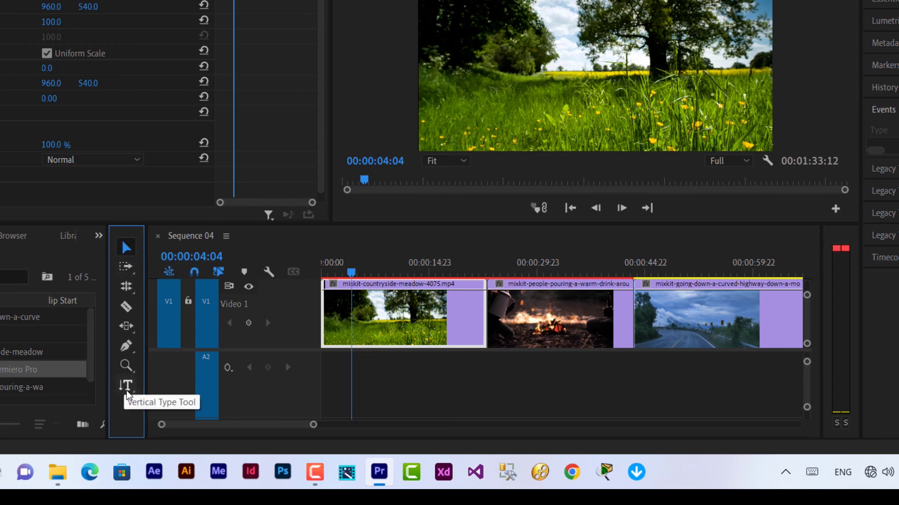
drag(126, 393, 173, 382)
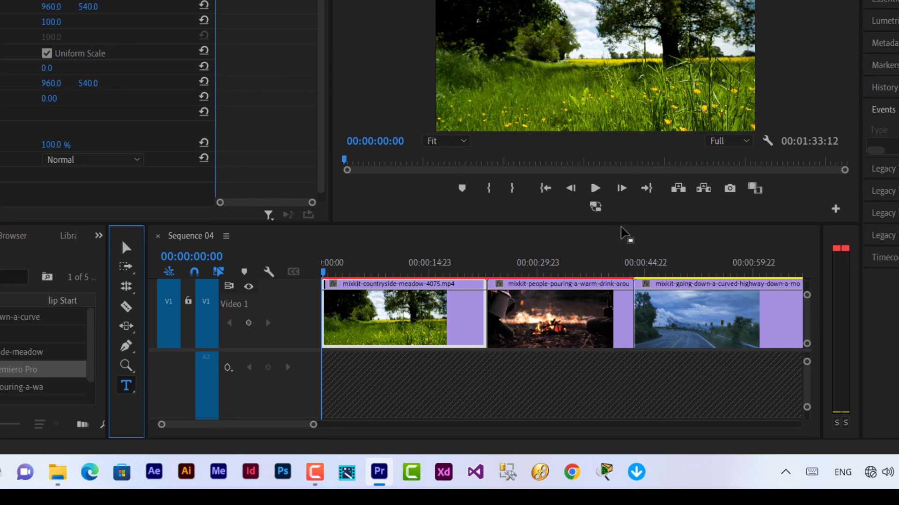
- Enlarge the Program monitor and type 'Eng:' plus the engineer's full name on the meadow shot
drag(624, 225, 619, 340)
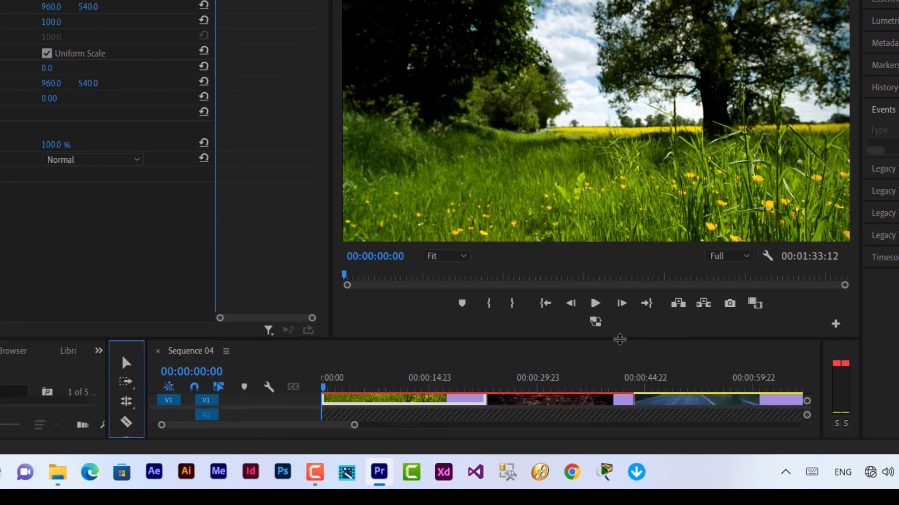
click(424, 158)
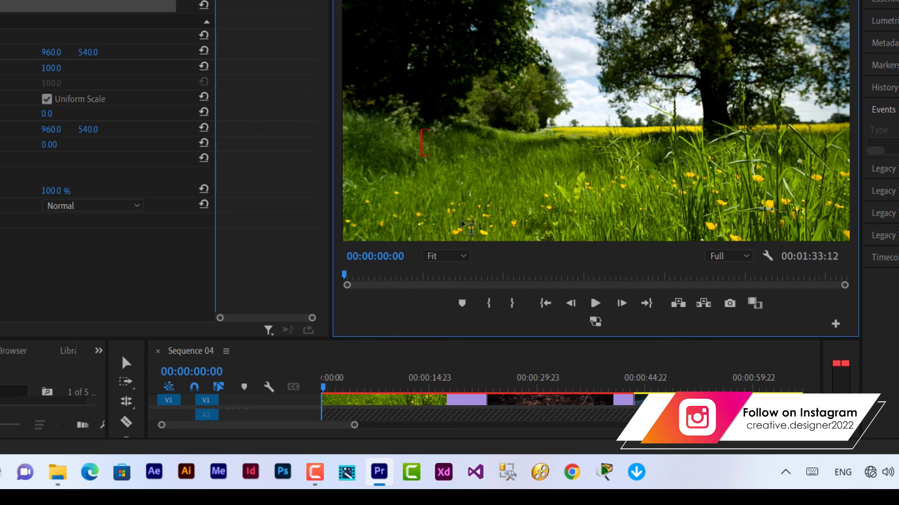
text(Eng)
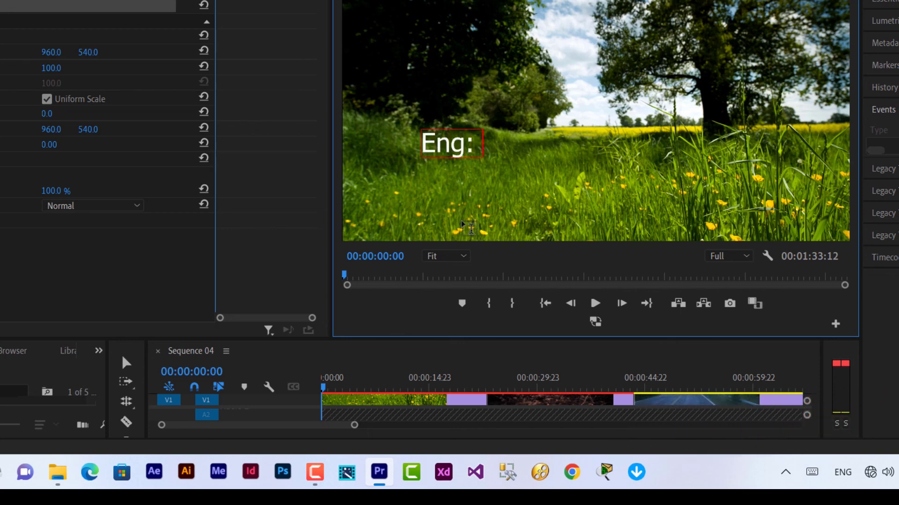
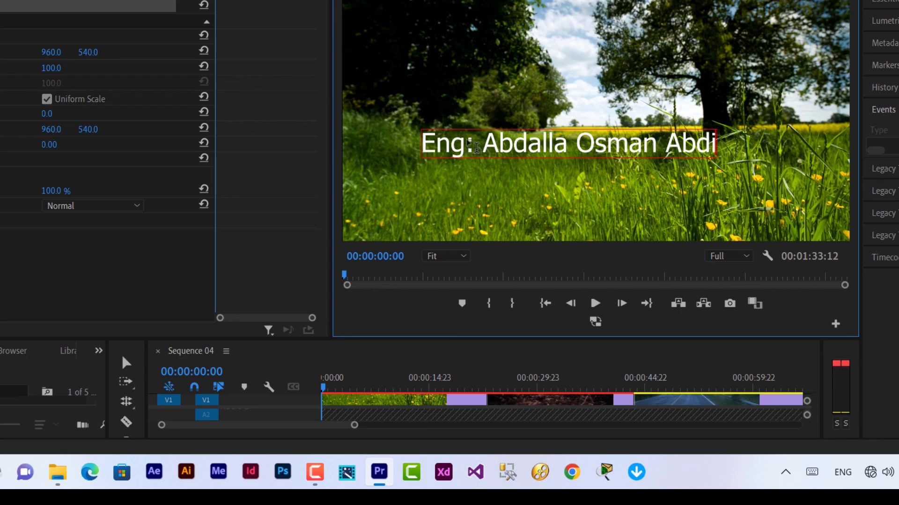
- Select the whole title text and finish editing with the Selection tool
click(501, 145)
double_click(501, 145)
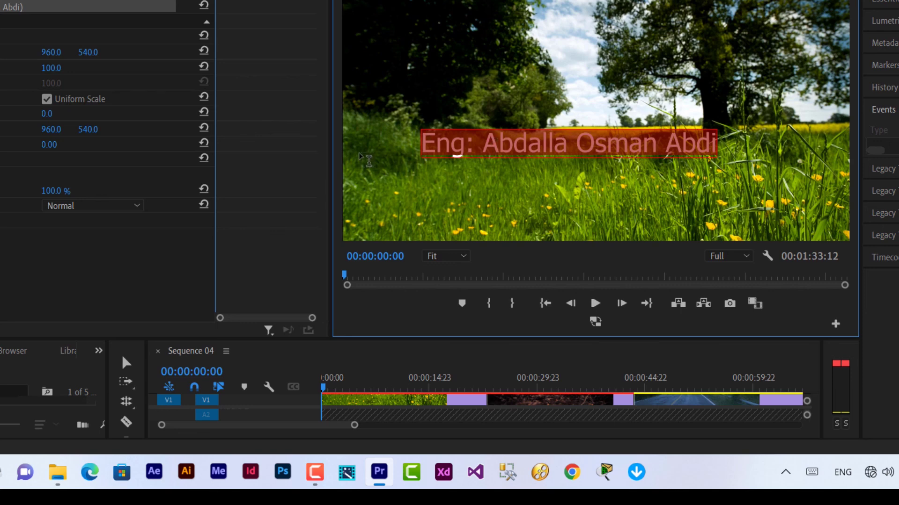
click(123, 361)
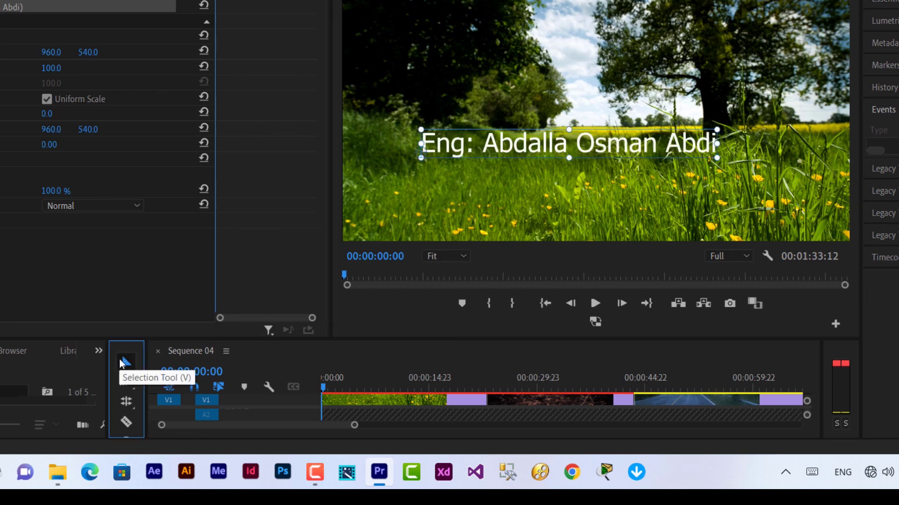
- Delete the horizontal 'Eng:' title, restore the full-size timeline, and switch to the Vertical Type Tool
click(521, 154)
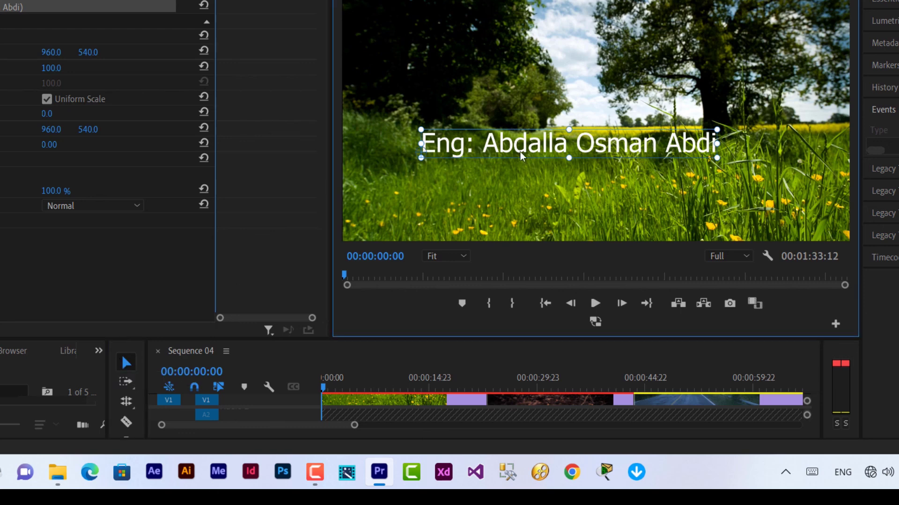
key(Delete)
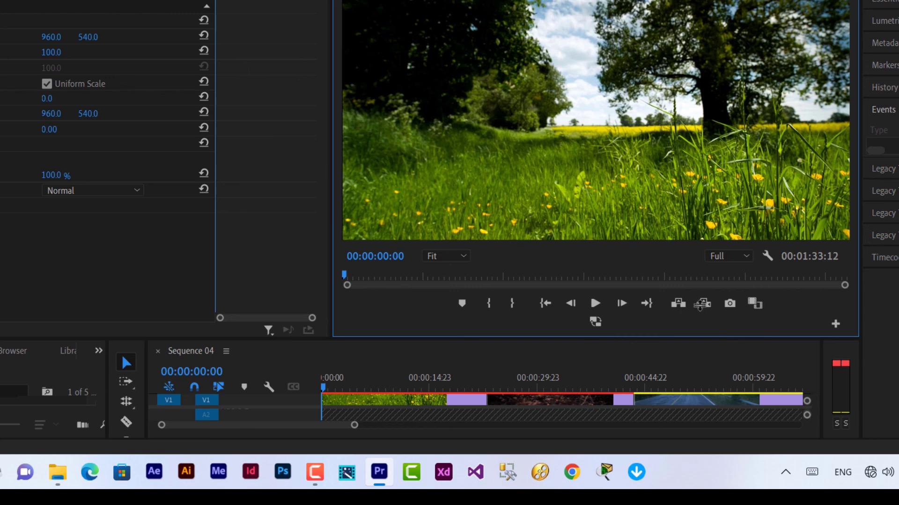
key(shift+=)
drag(562, 340, 561, 238)
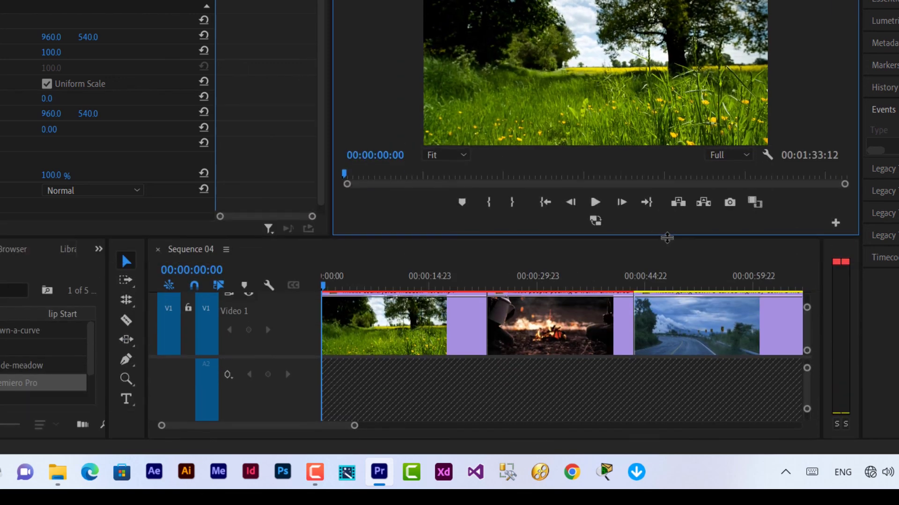
click(123, 403)
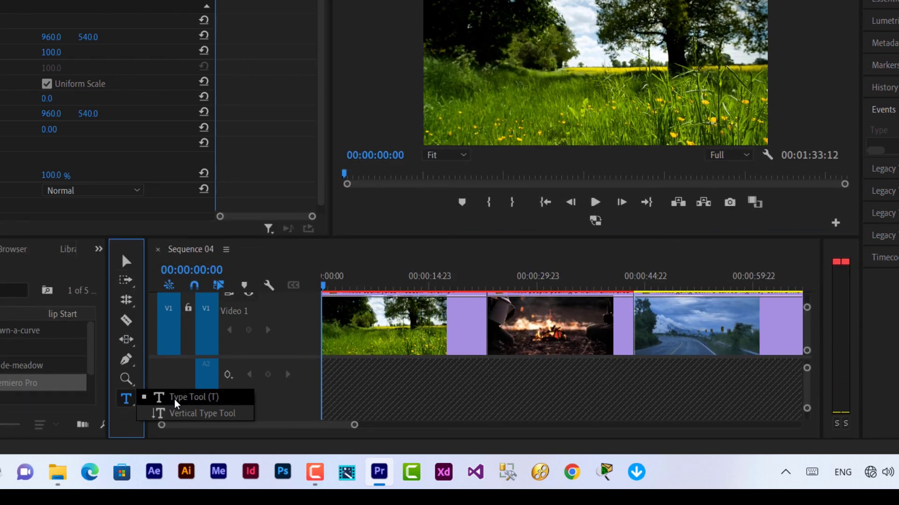
click(196, 418)
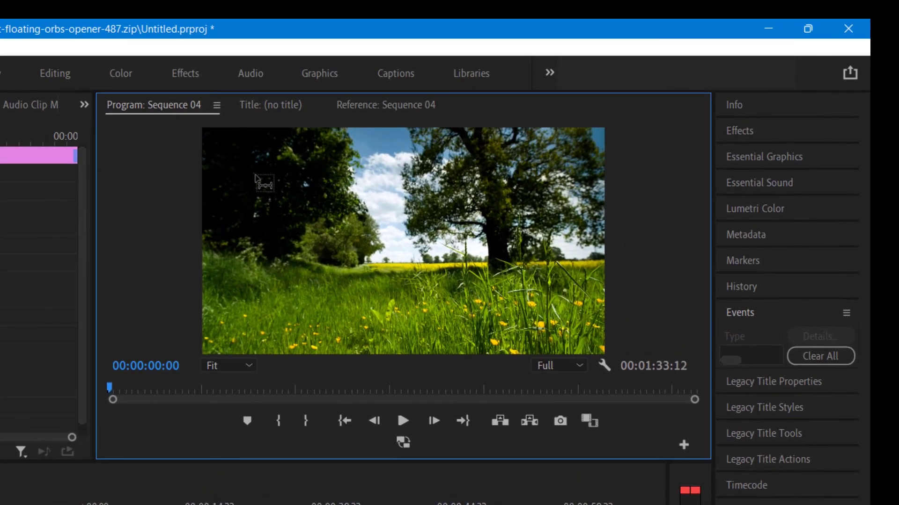
- Create a vertical text box in the meadow shot, paste the title, and scale it to 61
click(256, 178)
key(ctrl+v)
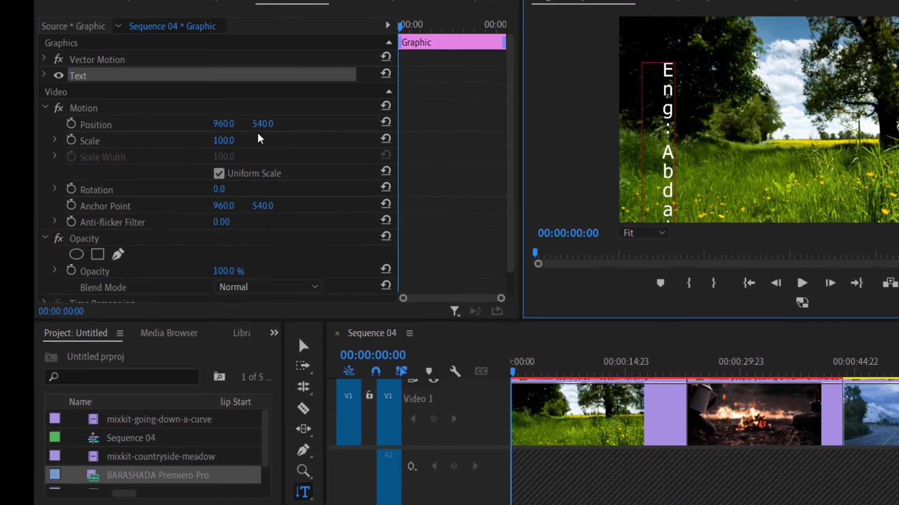
drag(224, 146, 206, 146)
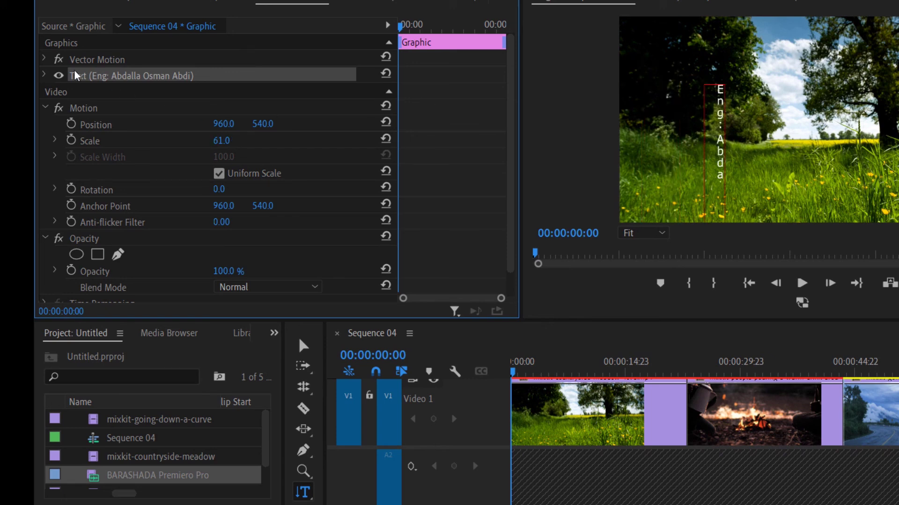
click(302, 346)
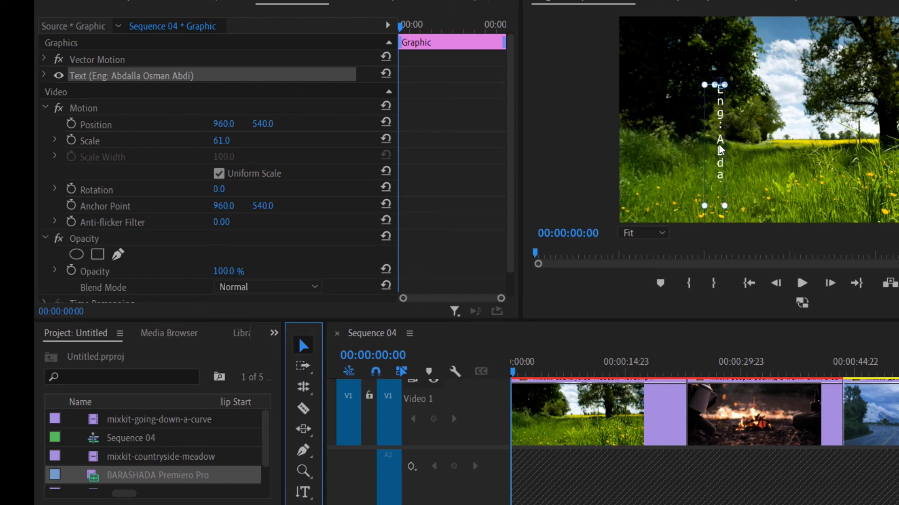
- Move the vertical title up the frame, shrink it to scale 34, and deselect the clip
drag(720, 117, 711, 73)
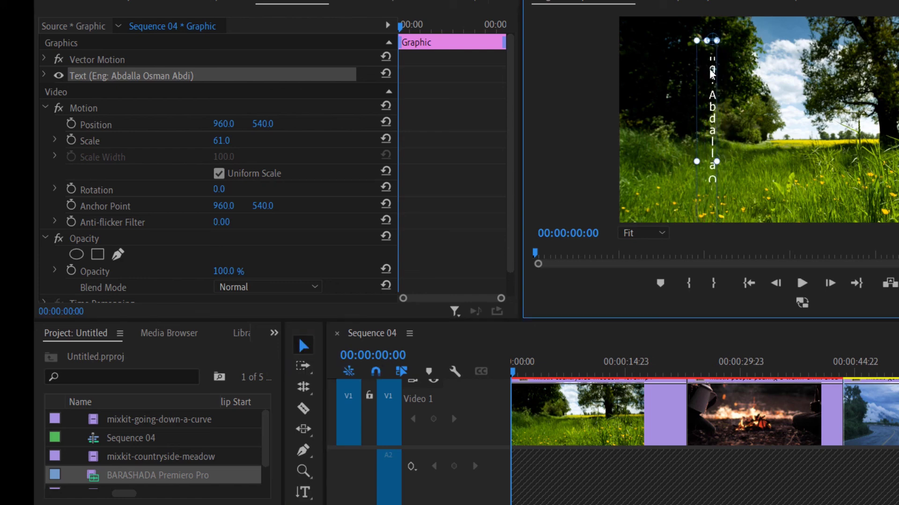
double_click(712, 101)
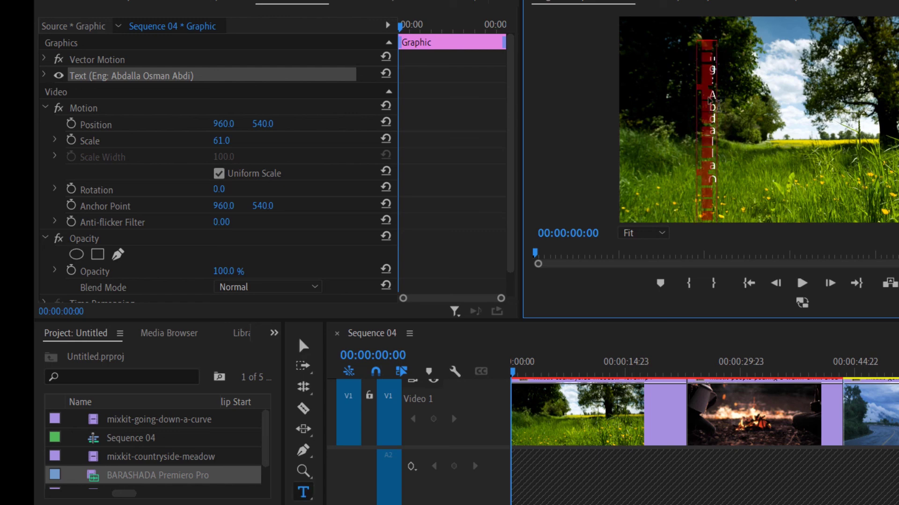
click(263, 124)
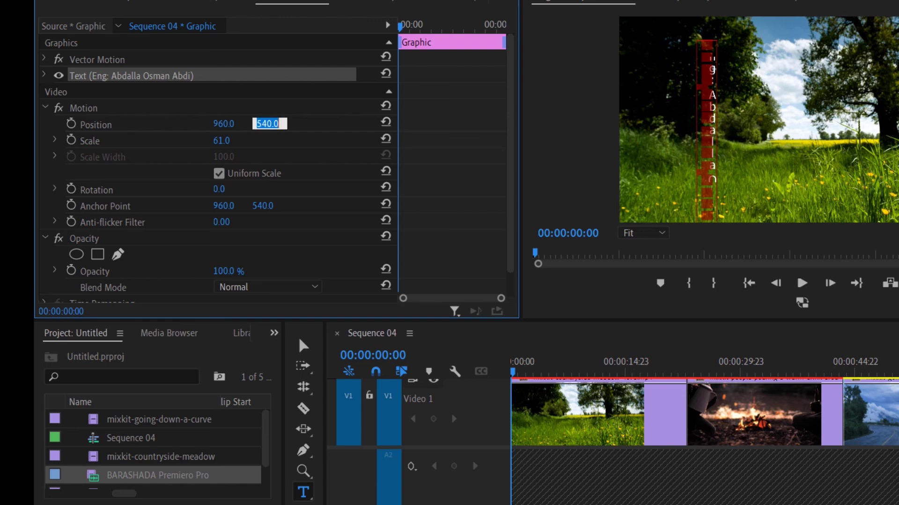
drag(227, 143, 214, 144)
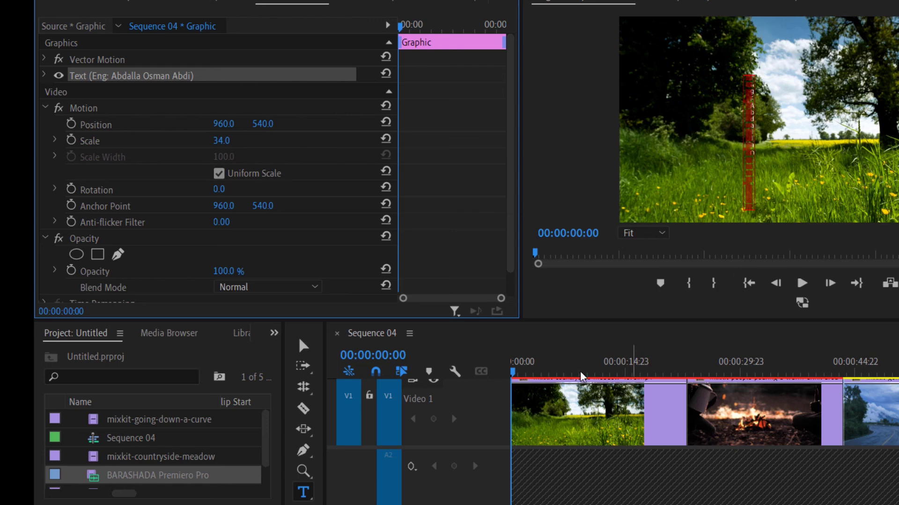
click(303, 347)
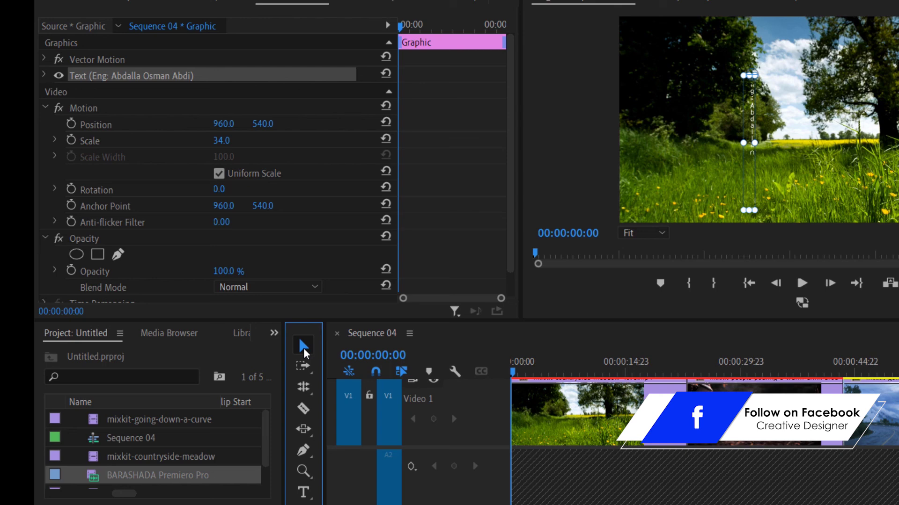
click(567, 470)
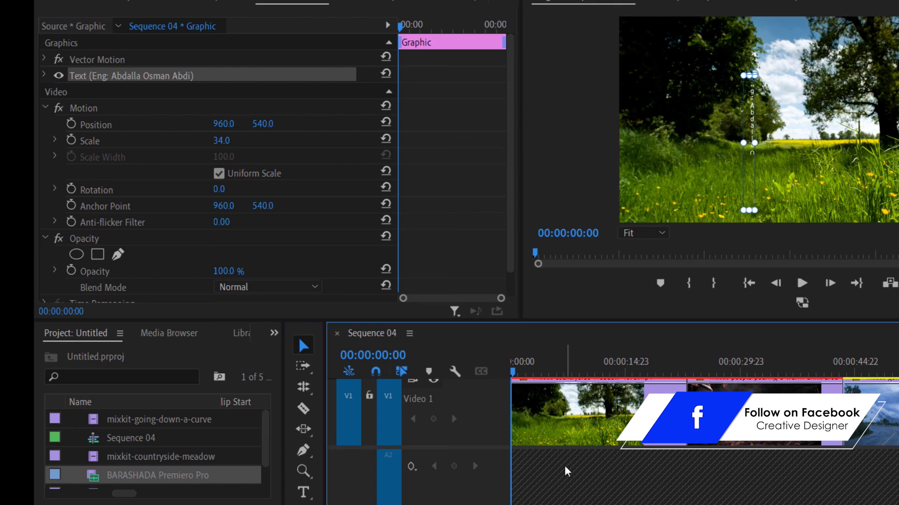